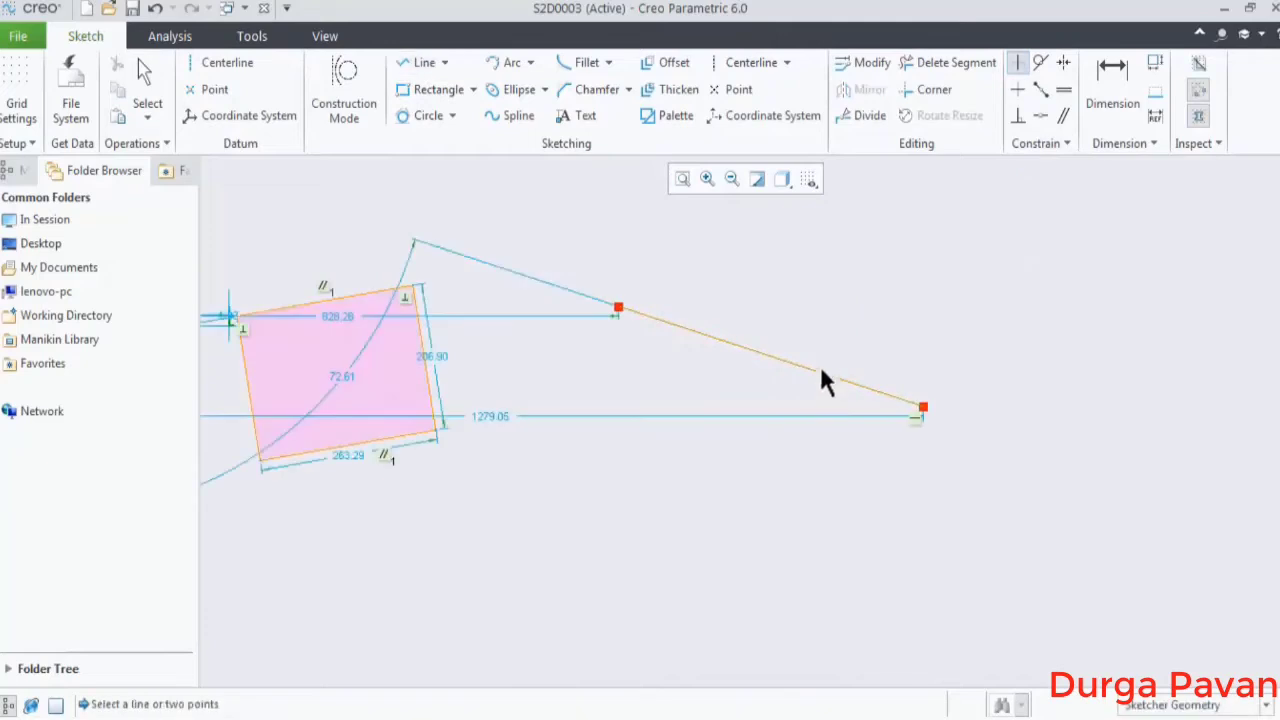
# Constrain the sloped line beside the tilted rectangle to be vertical.
pyautogui.click(821, 377)
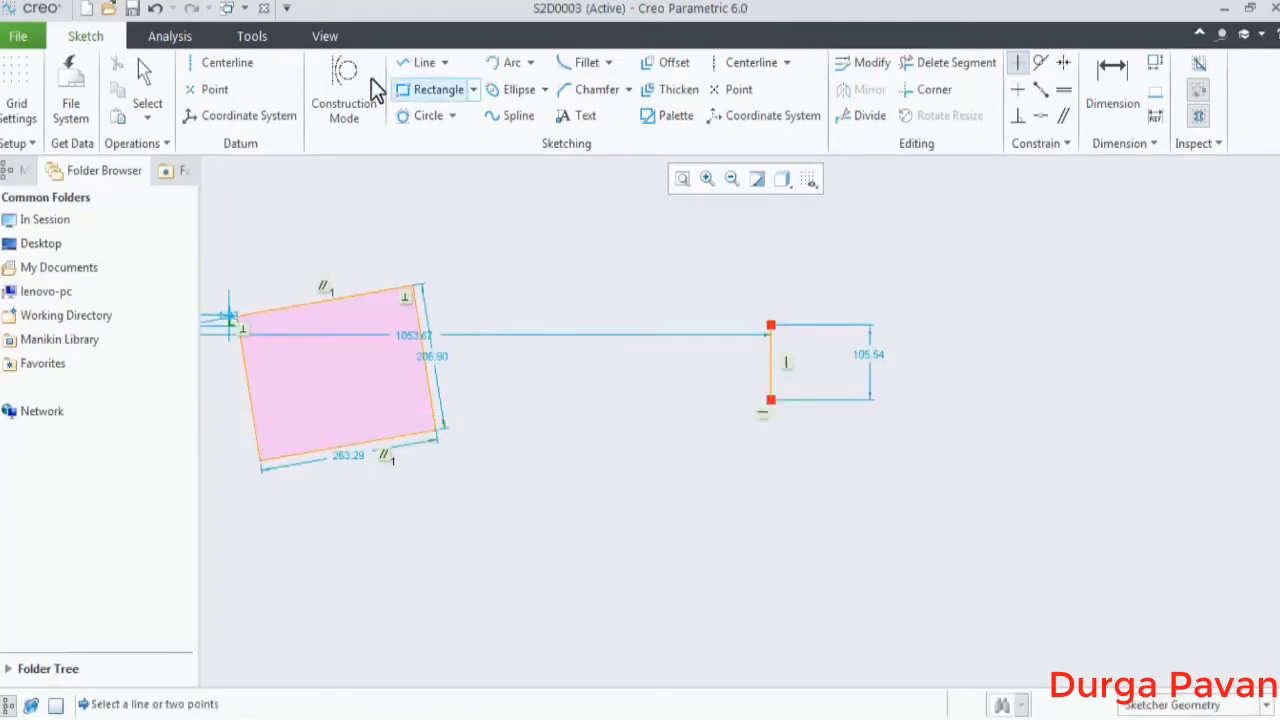
pyautogui.moveTo(960, 248); pyautogui.dragTo(938, 242, button='middle')
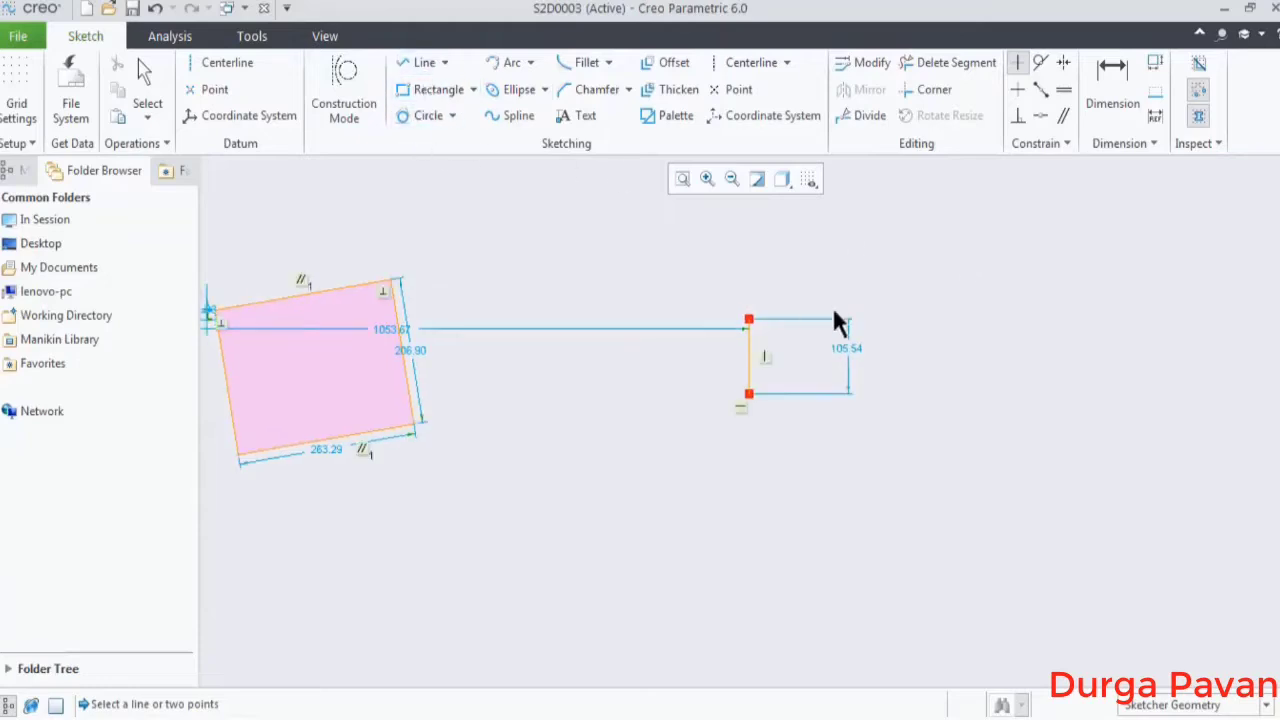
# Sketch a separate sloped line to the right of the vertical line and constrain it to be horizontal.
pyautogui.click(424, 63)
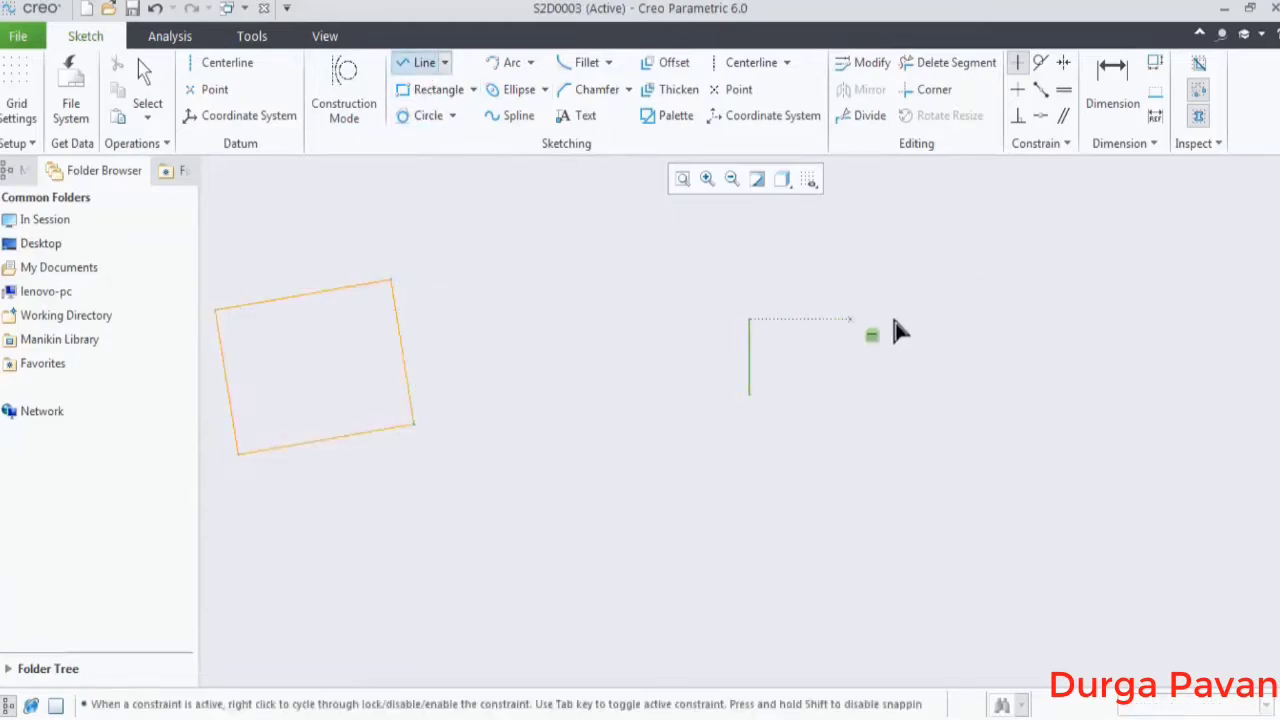
pyautogui.middleClick(1075, 350)
pyautogui.middleClick(1077, 303)
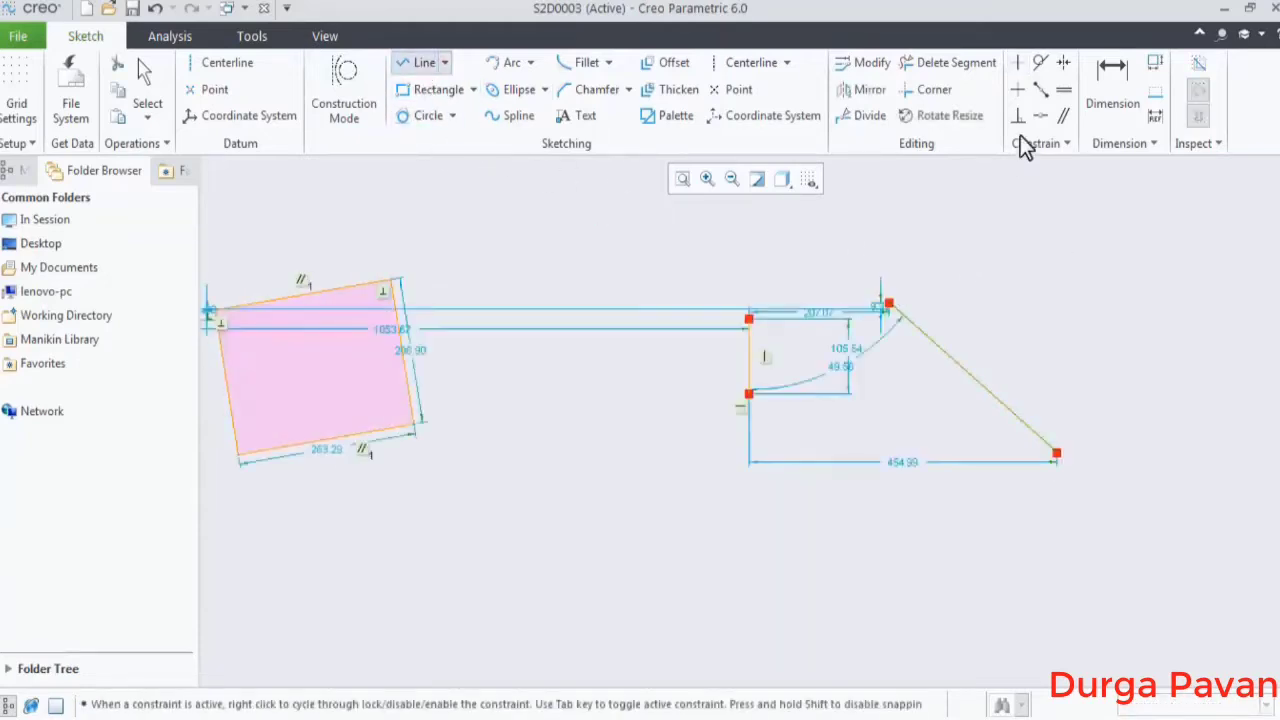
pyautogui.click(1019, 90)
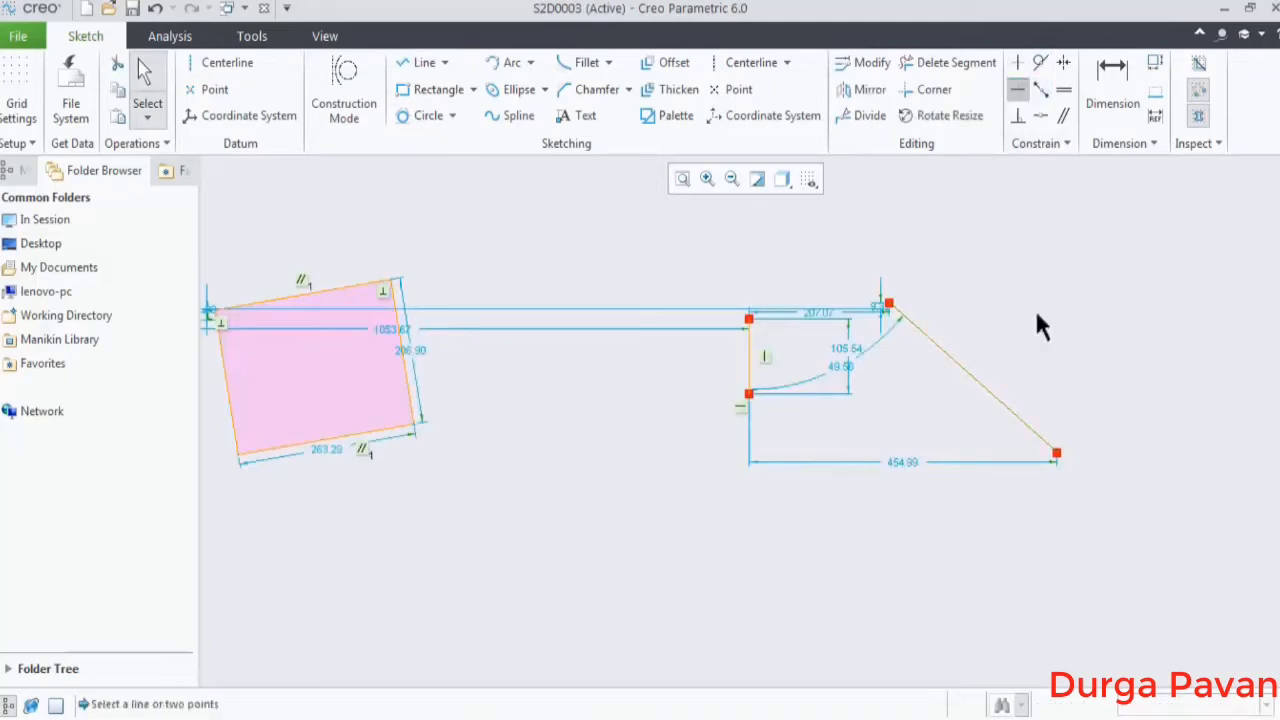
pyautogui.click(974, 376)
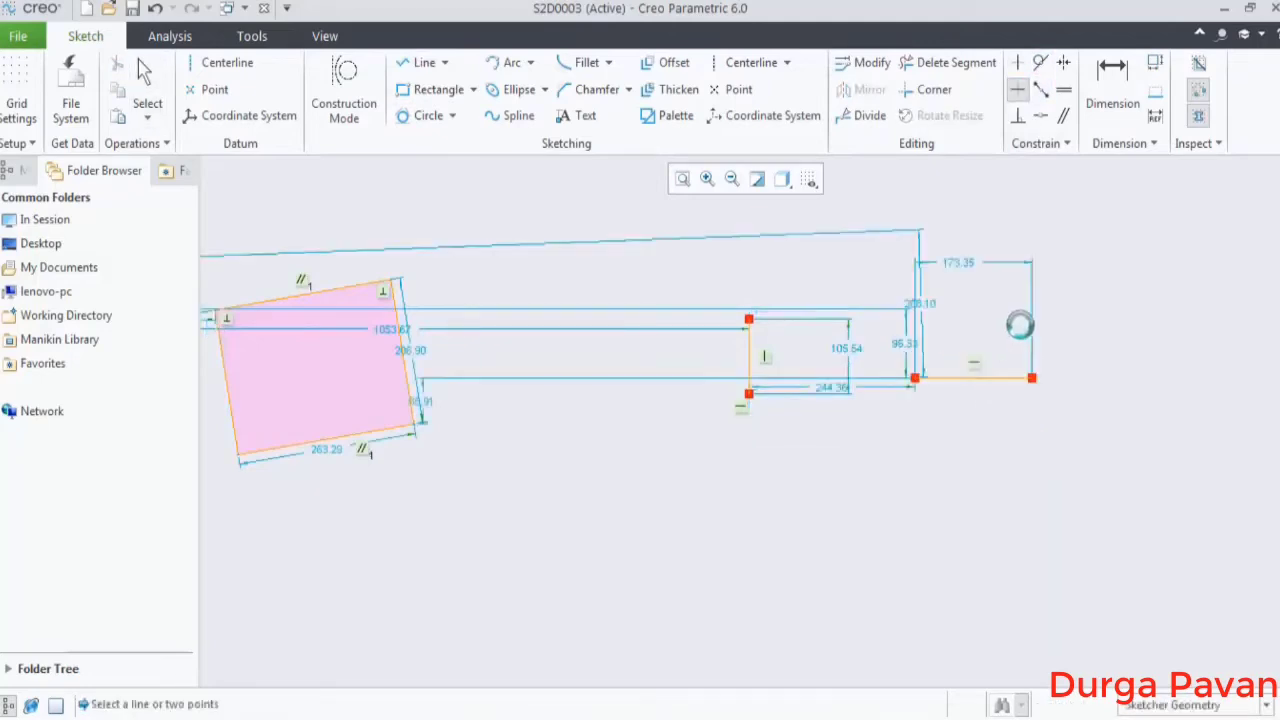
pyautogui.middleClick(1030, 445)
pyautogui.moveTo(1057, 411); pyautogui.dragTo(817, 425, button='middle')
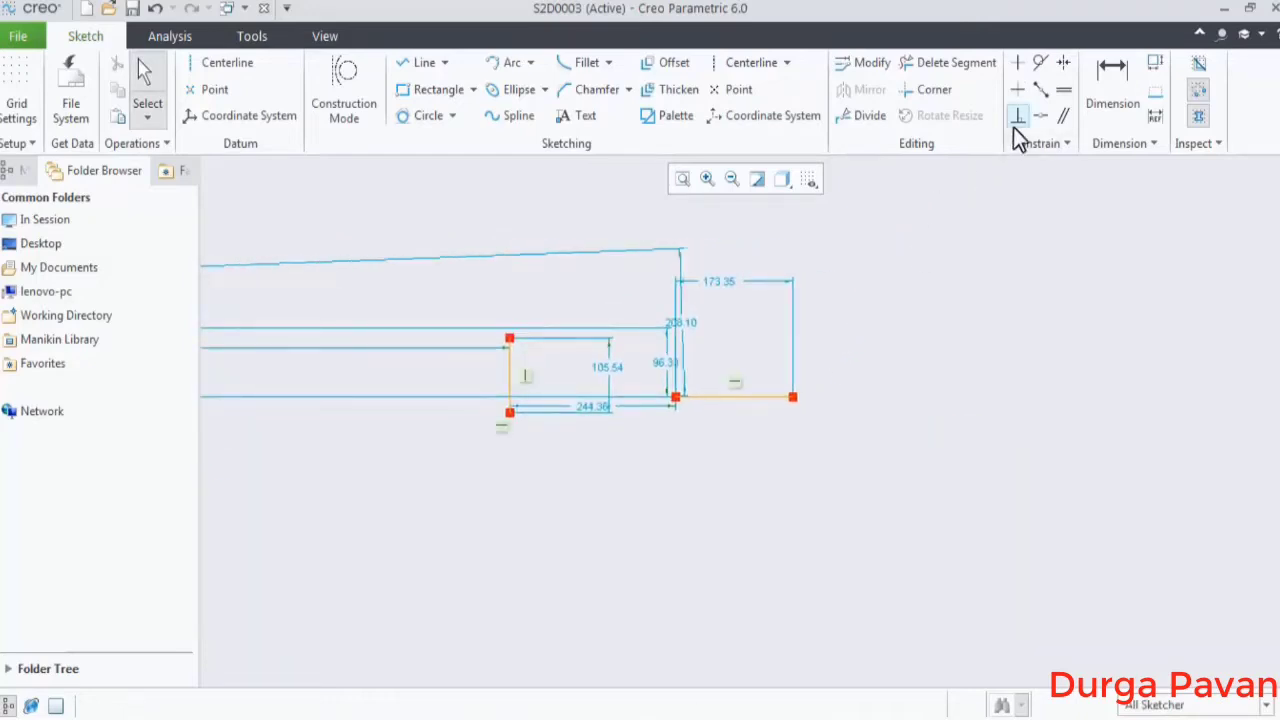
# Sketch a horizontal line about 372 long at the far right and a separate line sloped about 20° above it.
pyautogui.click(418, 62)
pyautogui.click(860, 466)
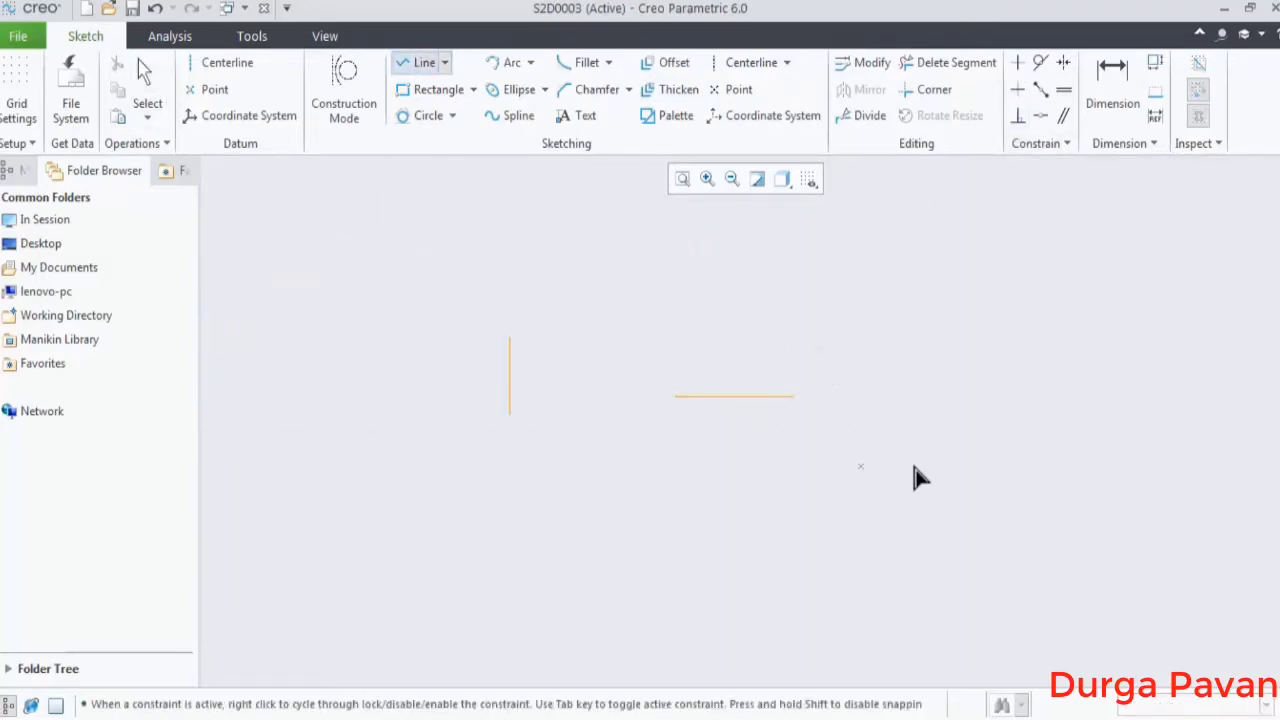
pyautogui.click(1112, 466)
pyautogui.click(1030, 248)
pyautogui.middleClick(1148, 414)
pyautogui.click(1078, 279)
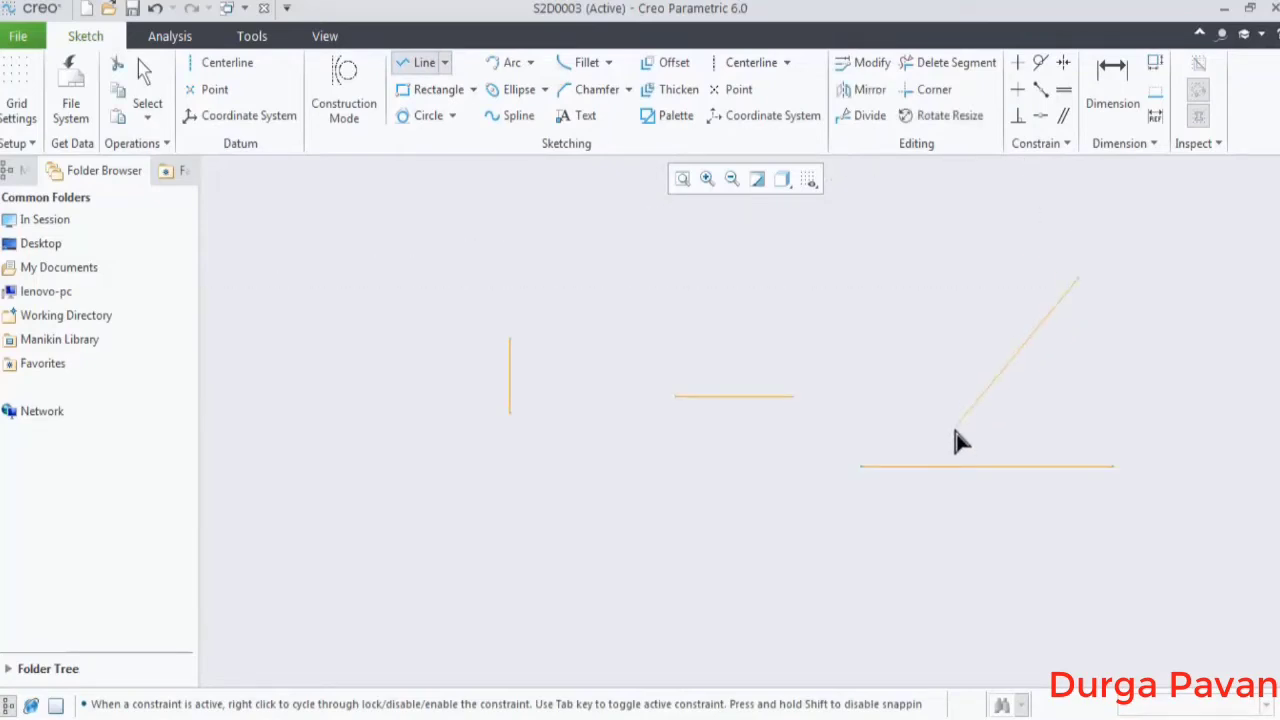
pyautogui.click(947, 327)
pyautogui.middleClick(1063, 363)
# Constrain the newly drawn sloped line to be perpendicular to the horizontal line beneath it.
pyautogui.click(1013, 115)
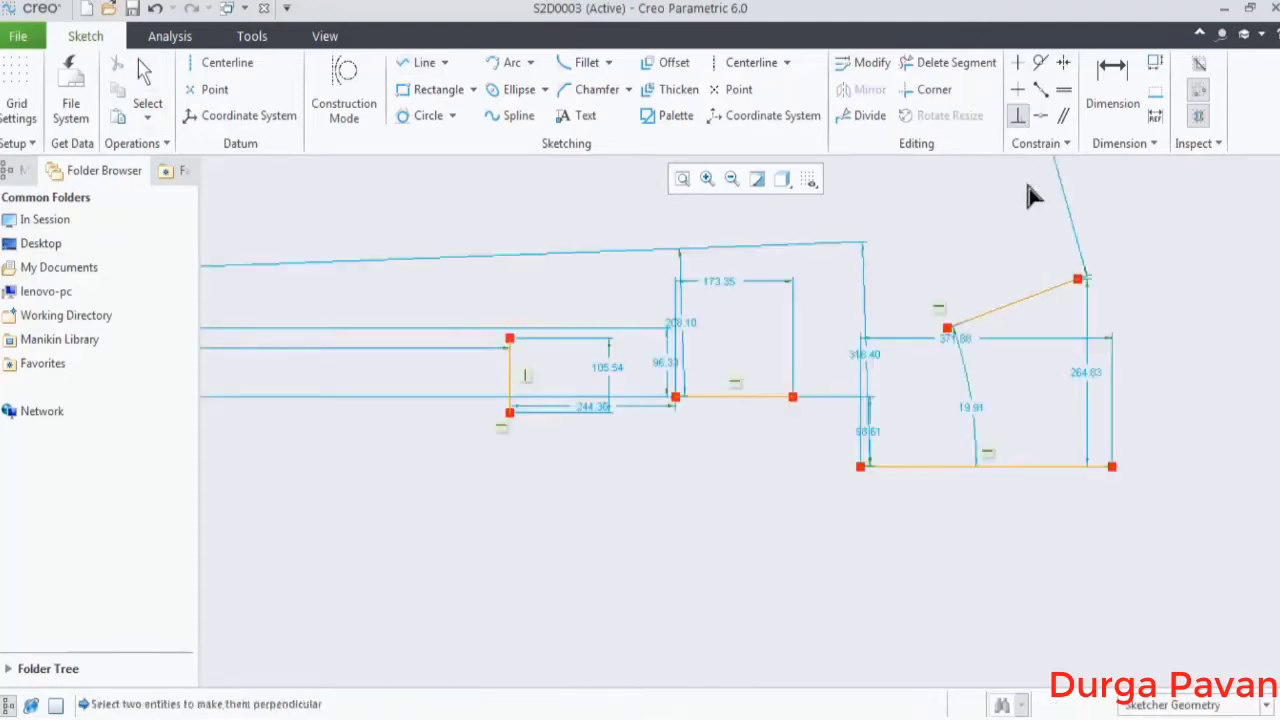
pyautogui.click(1012, 464)
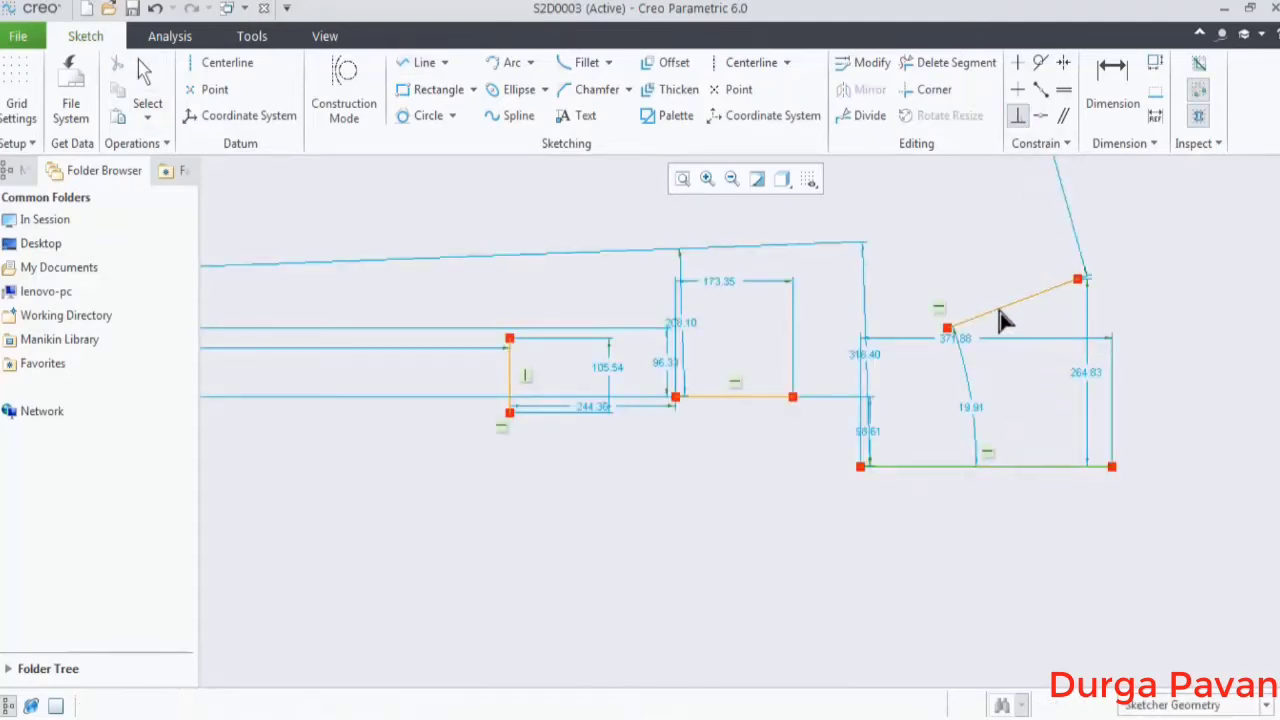
pyautogui.click(1014, 310)
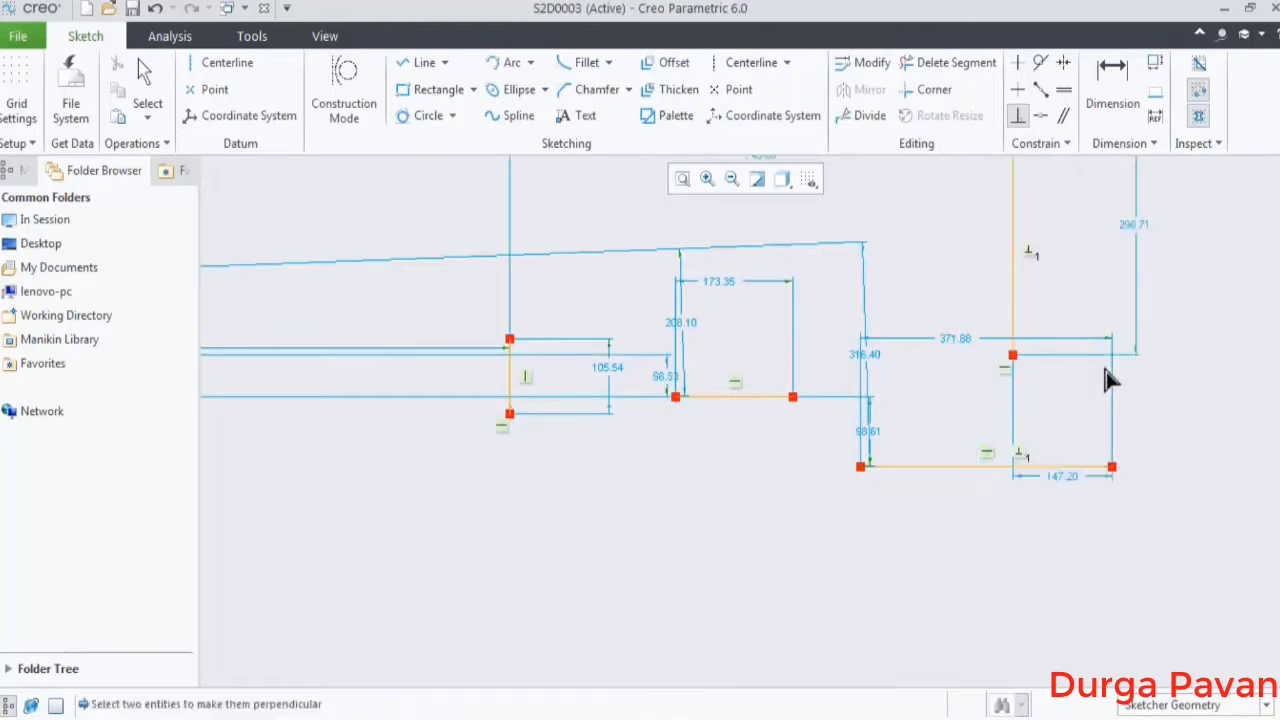
# Select all sketch geometry and delete it to leave an empty sketch.
pyautogui.scroll(-2, 1014, 366)
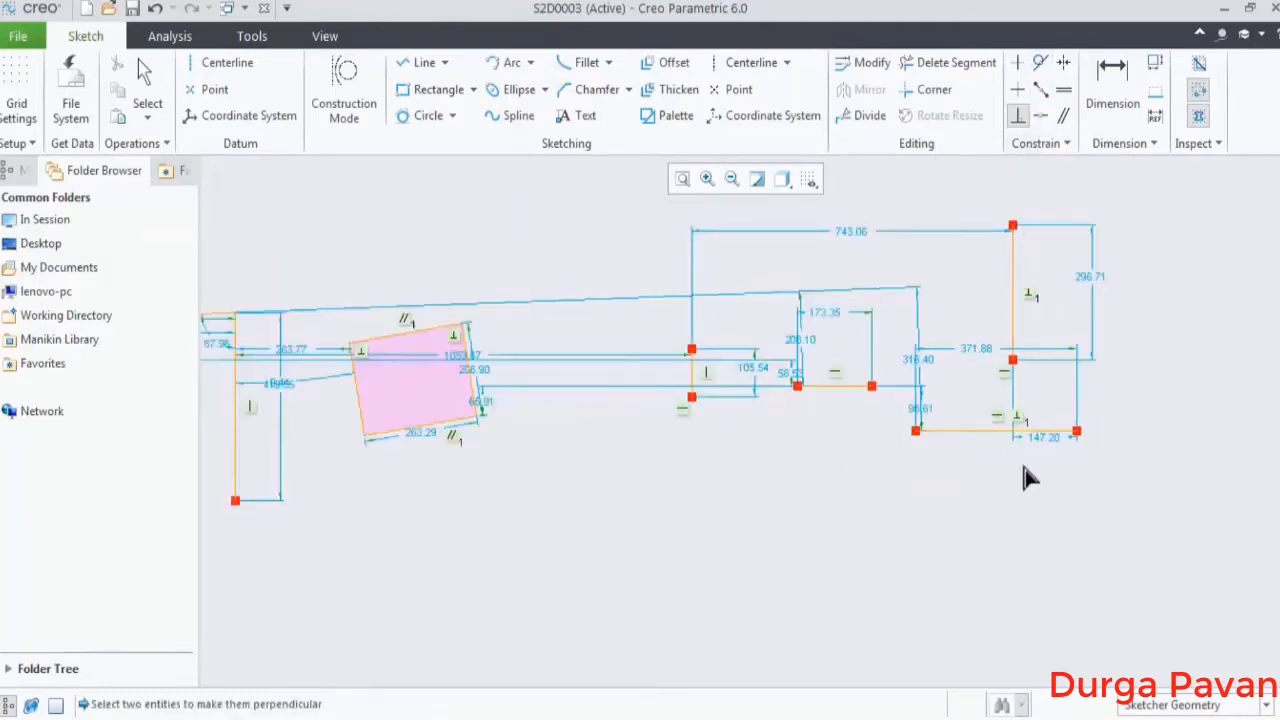
pyautogui.moveTo(1040, 530)
pyautogui.keyDown('shift'); pyautogui.mouseDown(button='middle')
pyautogui.moveTo(600, 563)
pyautogui.moveTo(885, 540)
pyautogui.mouseUp(button='middle'); pyautogui.keyUp('shift')
pyautogui.hotkey('ctrl', 'a')
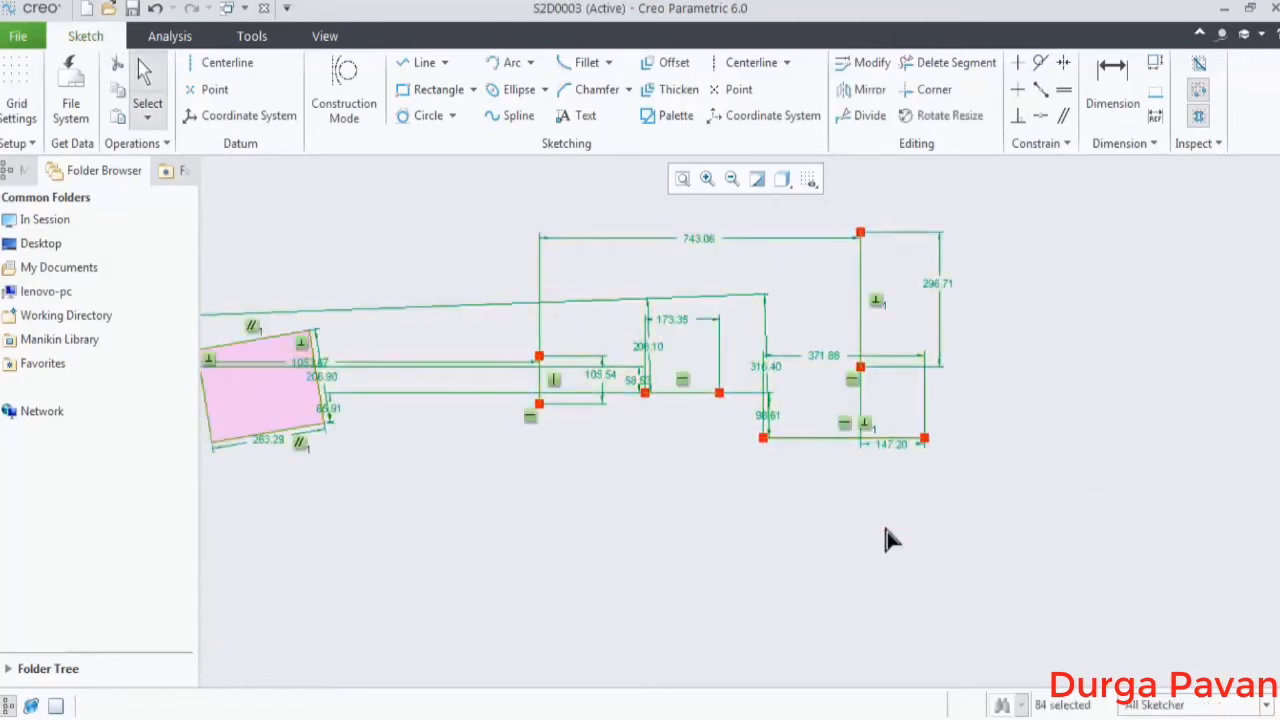
pyautogui.press('Delete')
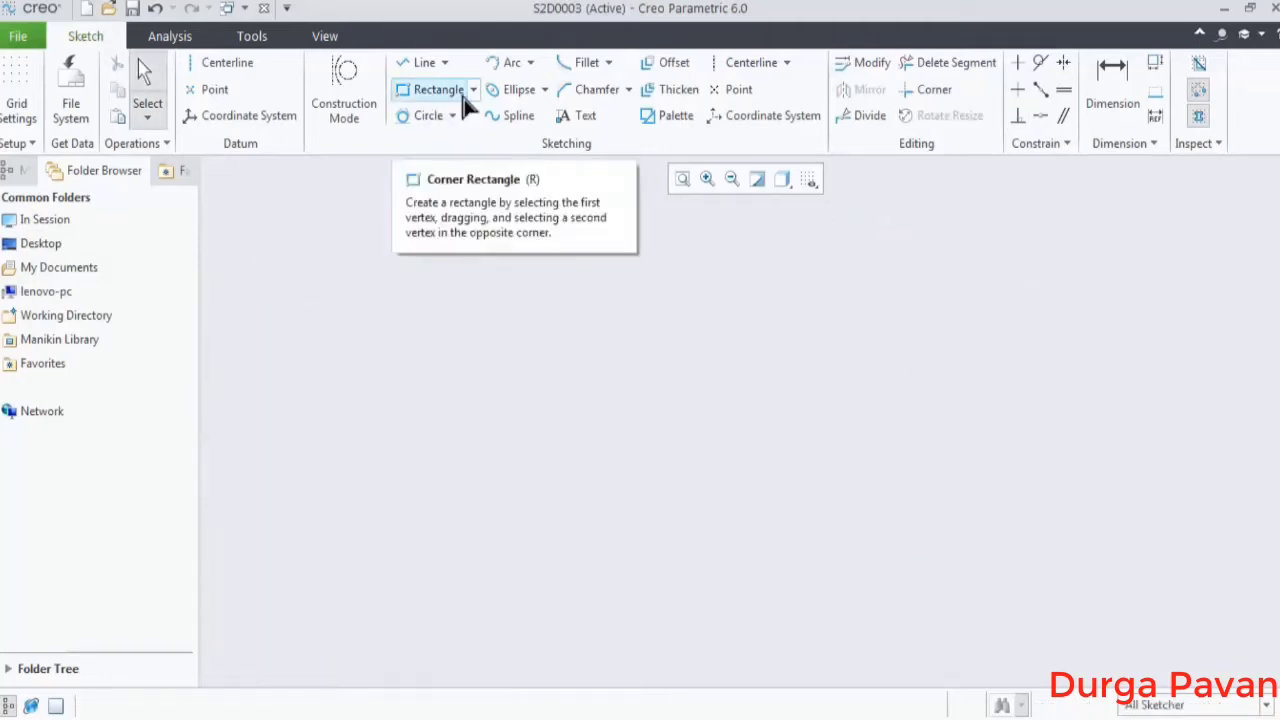
# Sketch a circle about 418 in diameter in the empty sketch.
pyautogui.click(452, 116)
pyautogui.click(455, 134)
pyautogui.click(549, 404)
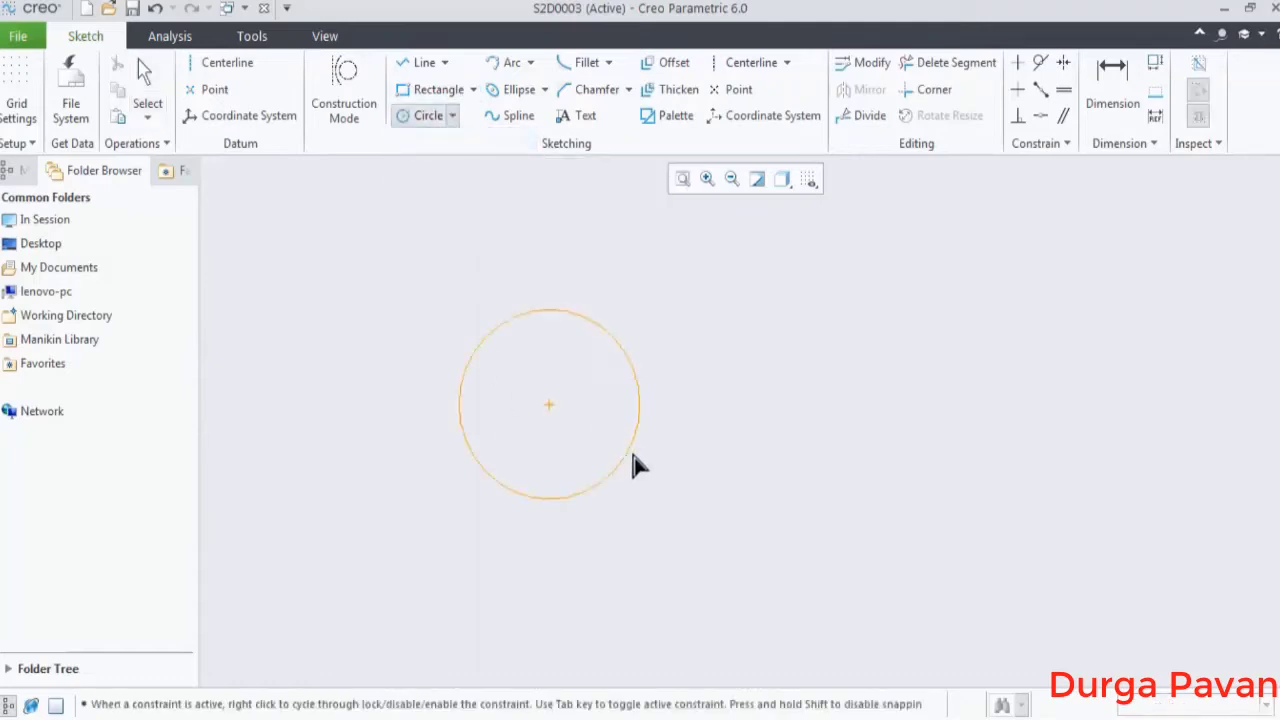
pyautogui.click(618, 463)
pyautogui.middleClick(783, 374)
# Sketch a separate sloped line about 493 long to the right of the circle.
pyautogui.click(430, 64)
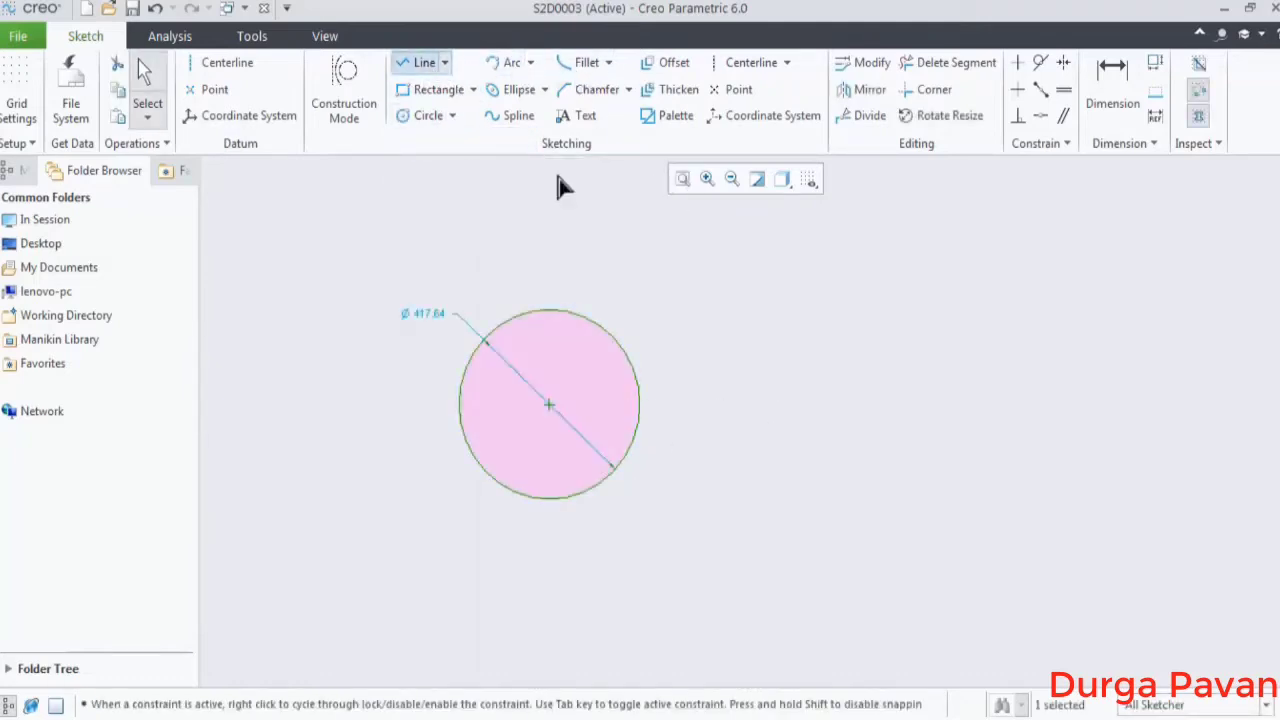
pyautogui.click(773, 270)
pyautogui.click(857, 476)
pyautogui.middleClick(928, 350)
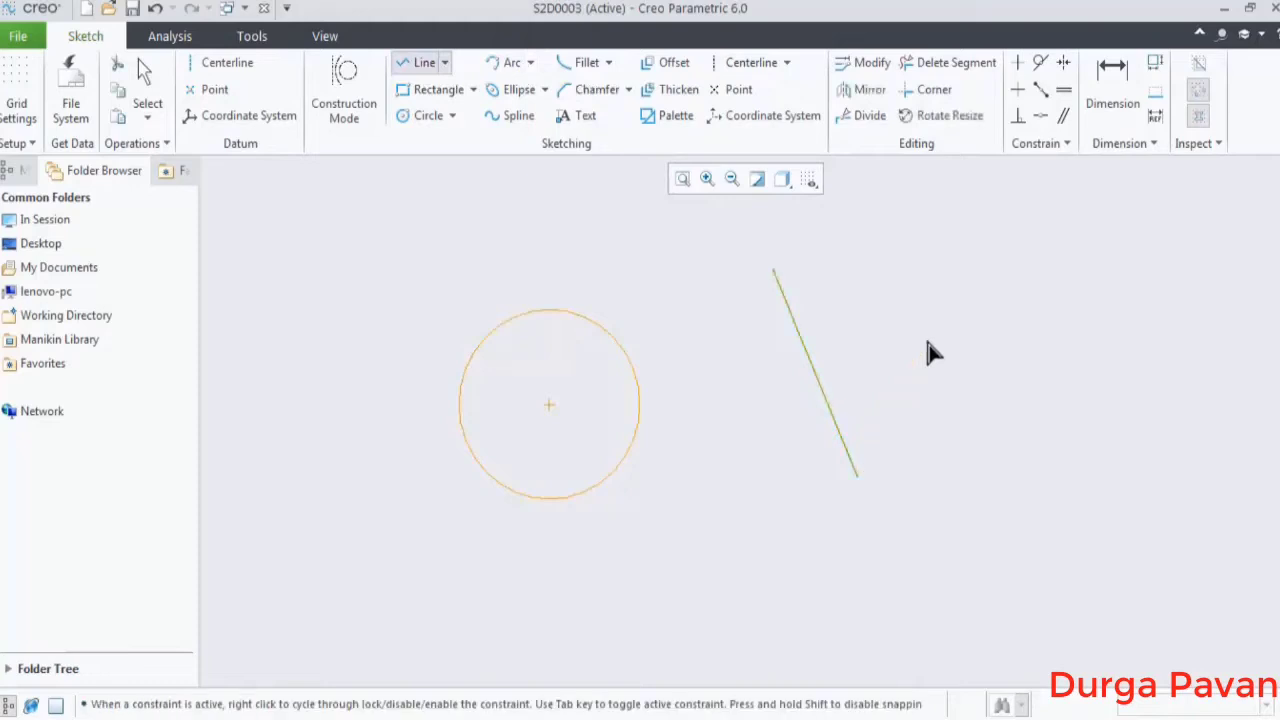
pyautogui.middleClick(928, 352)
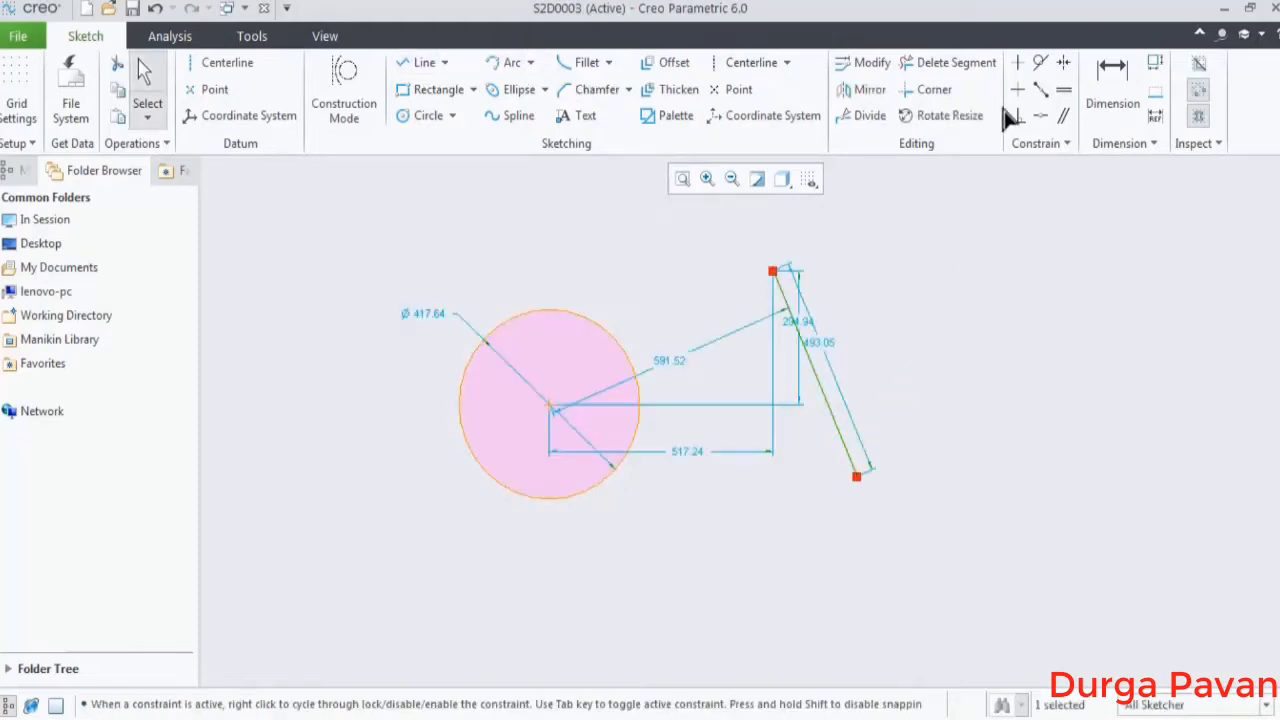
# Constrain the sloped line and the circle to be tangent and inspect the contact point.
pyautogui.click(1040, 62)
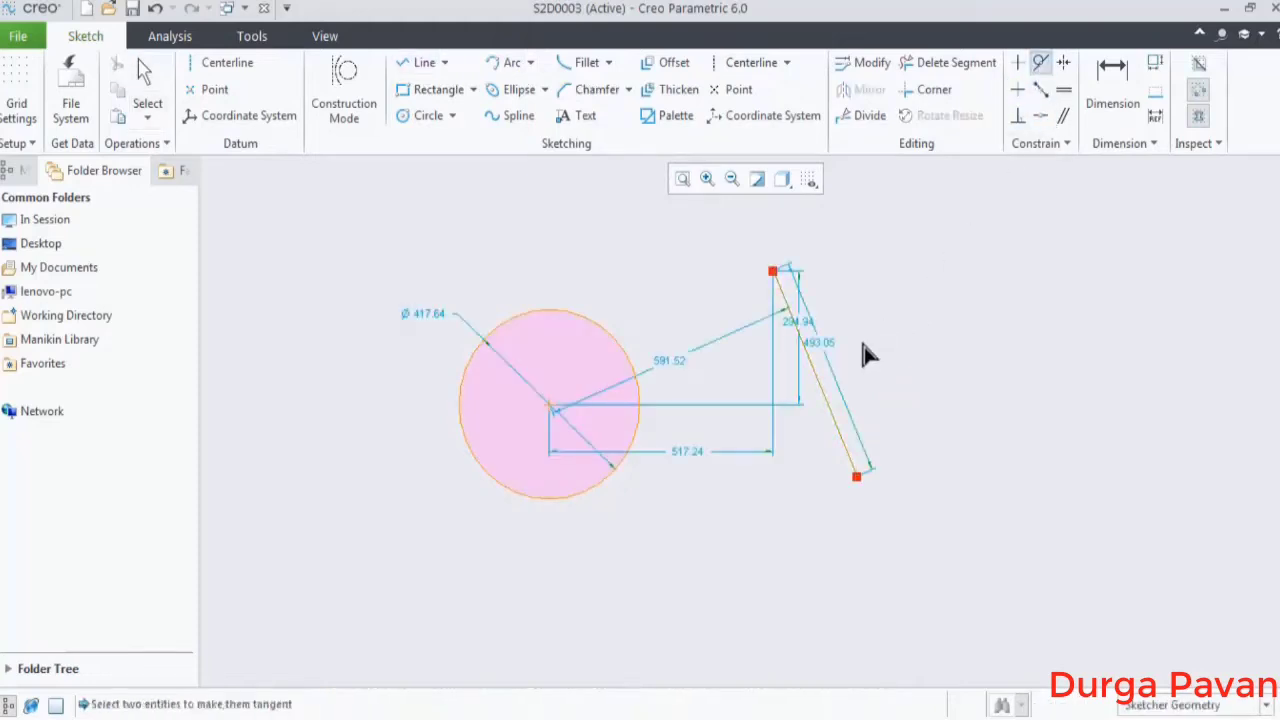
pyautogui.click(820, 395)
pyautogui.click(618, 348)
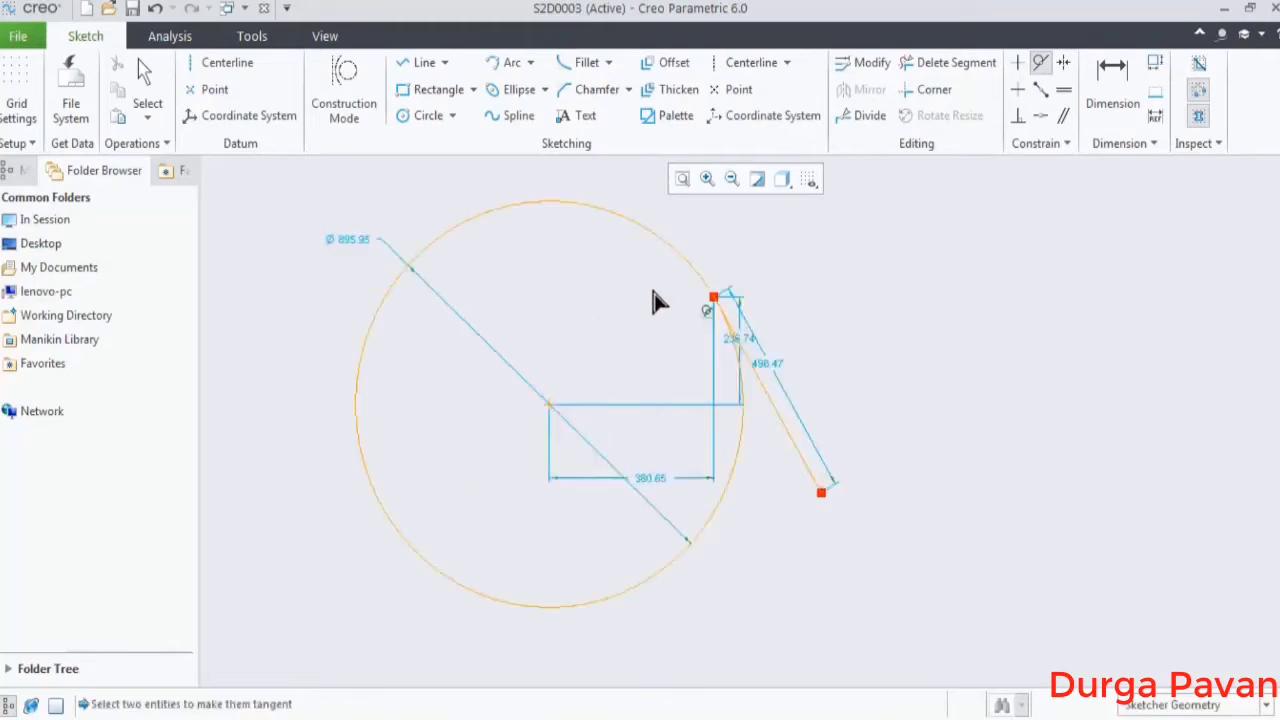
pyautogui.scroll(3, 726, 266)
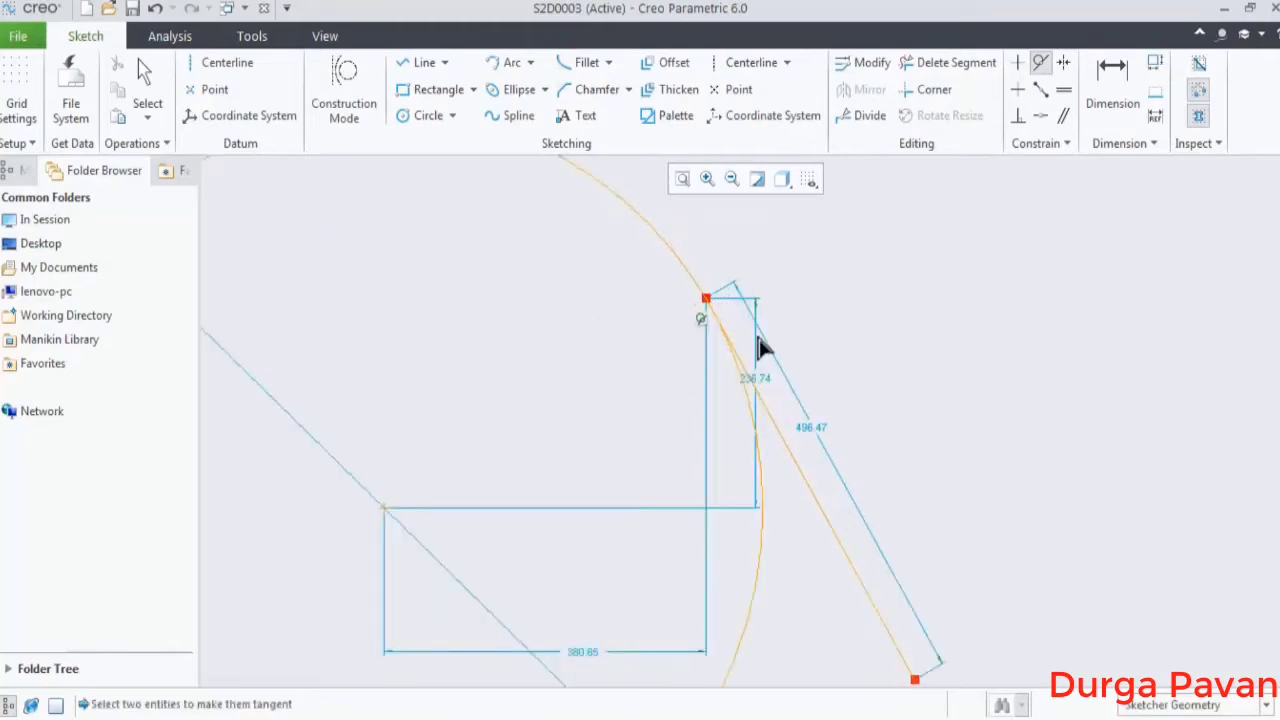
pyautogui.scroll(-3, 758, 345)
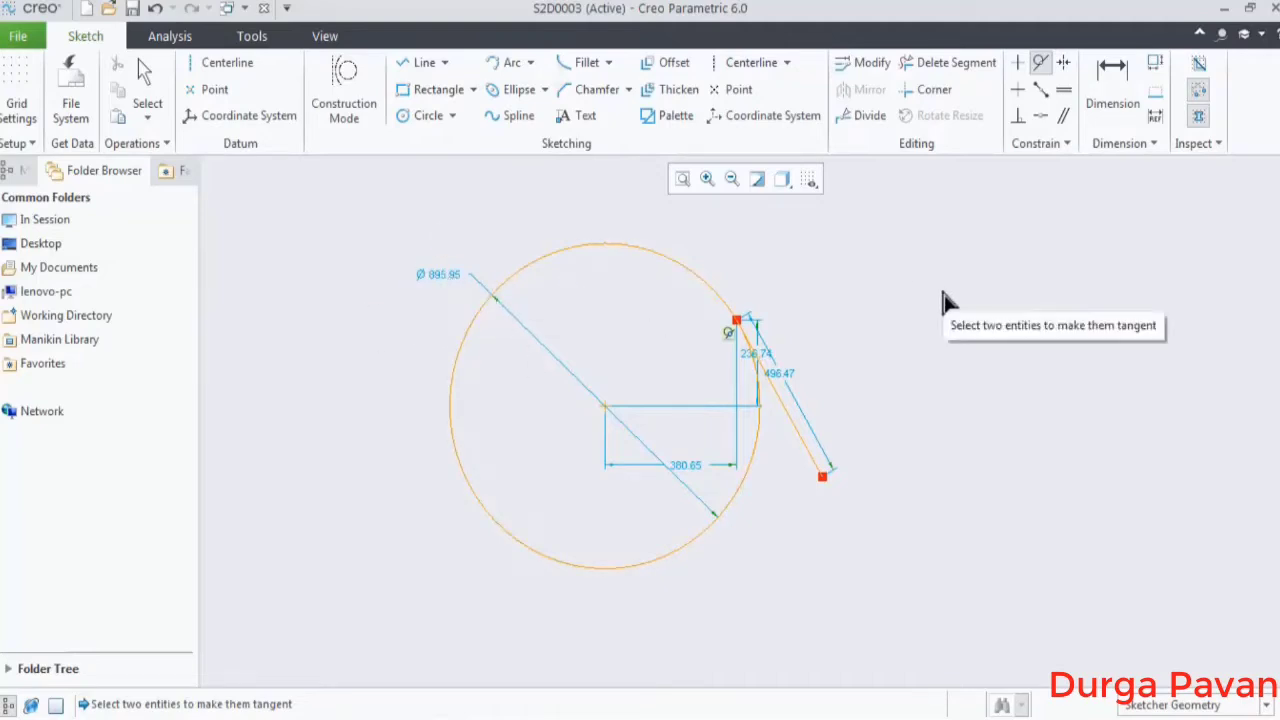
# Sketch two separate lines right of the circle: a nearly horizontal one about 1011 long and, below it, a steep one about 641 long.
pyautogui.keyDown('shift'); pyautogui.moveTo(980, 393); pyautogui.dragTo(722, 398, button='middle'); pyautogui.keyUp('shift')
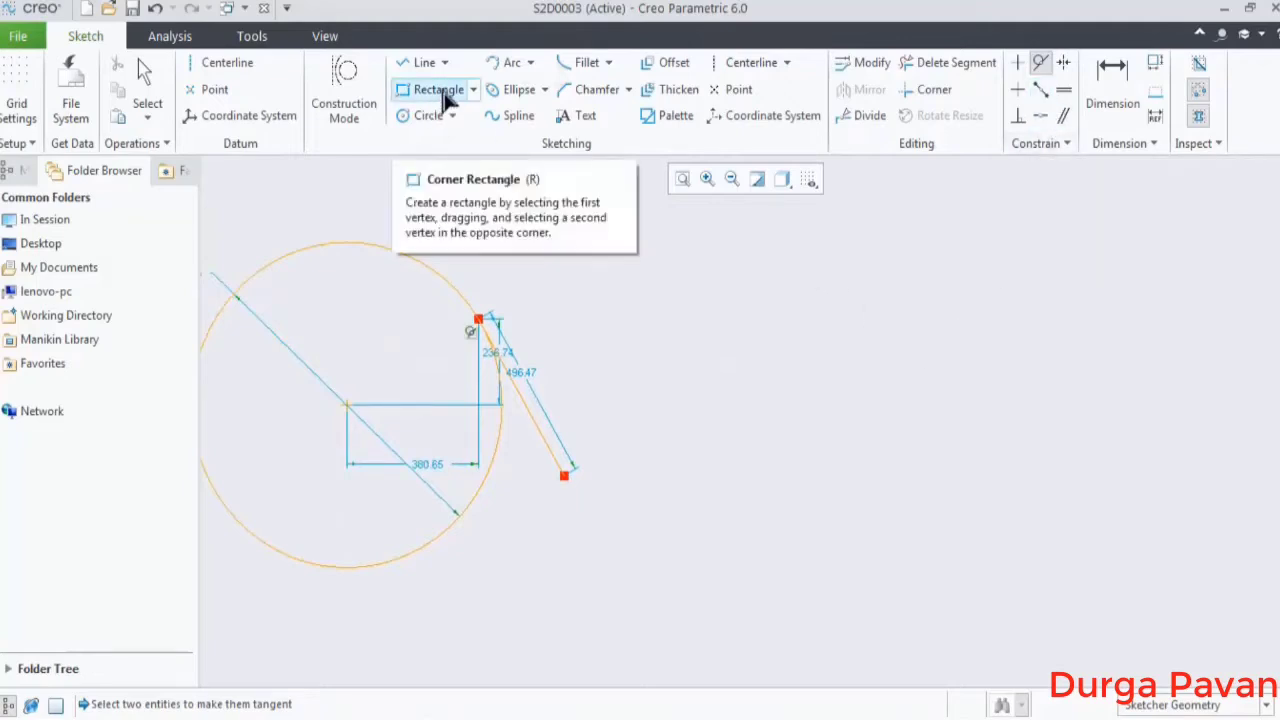
pyautogui.press('l')
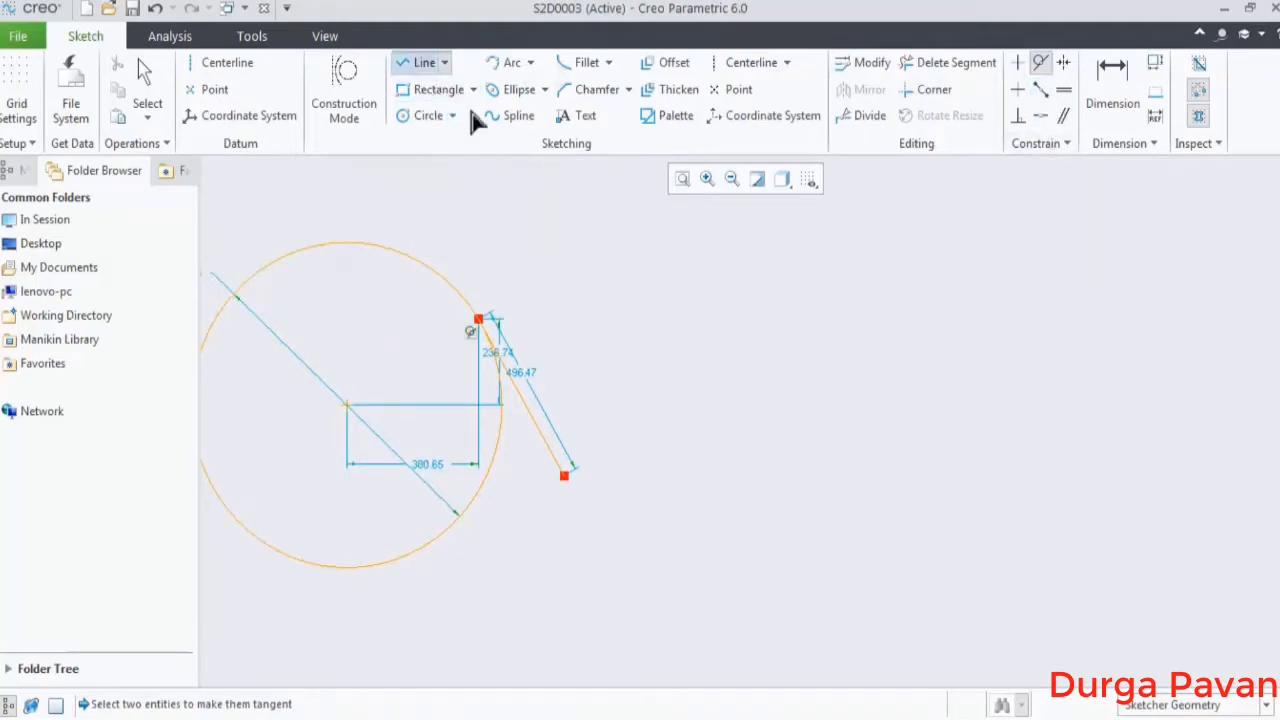
pyautogui.click(630, 300)
pyautogui.click(980, 284)
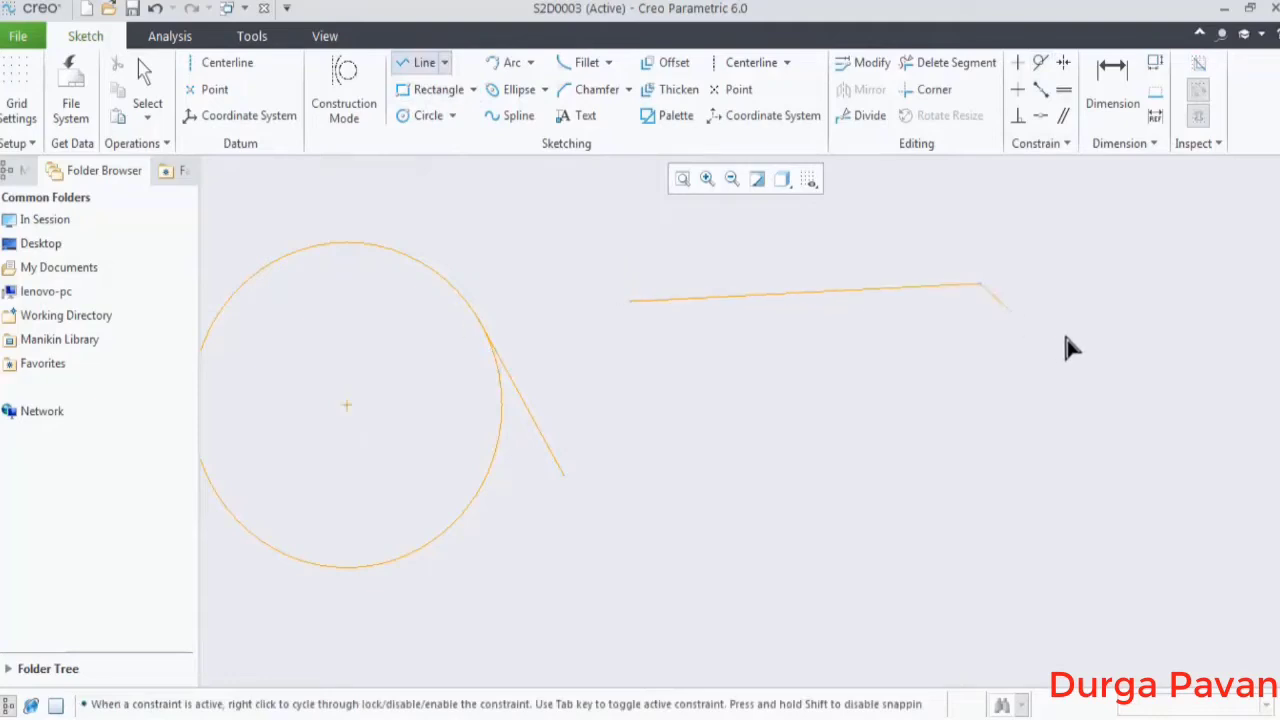
pyautogui.middleClick(1010, 375)
pyautogui.click(928, 360)
pyautogui.click(1038, 562)
pyautogui.middleClick(1069, 451)
# Apply a coincident constraint placing the steep line's upper endpoint on the nearly horizontal line.
pyautogui.click(1041, 90)
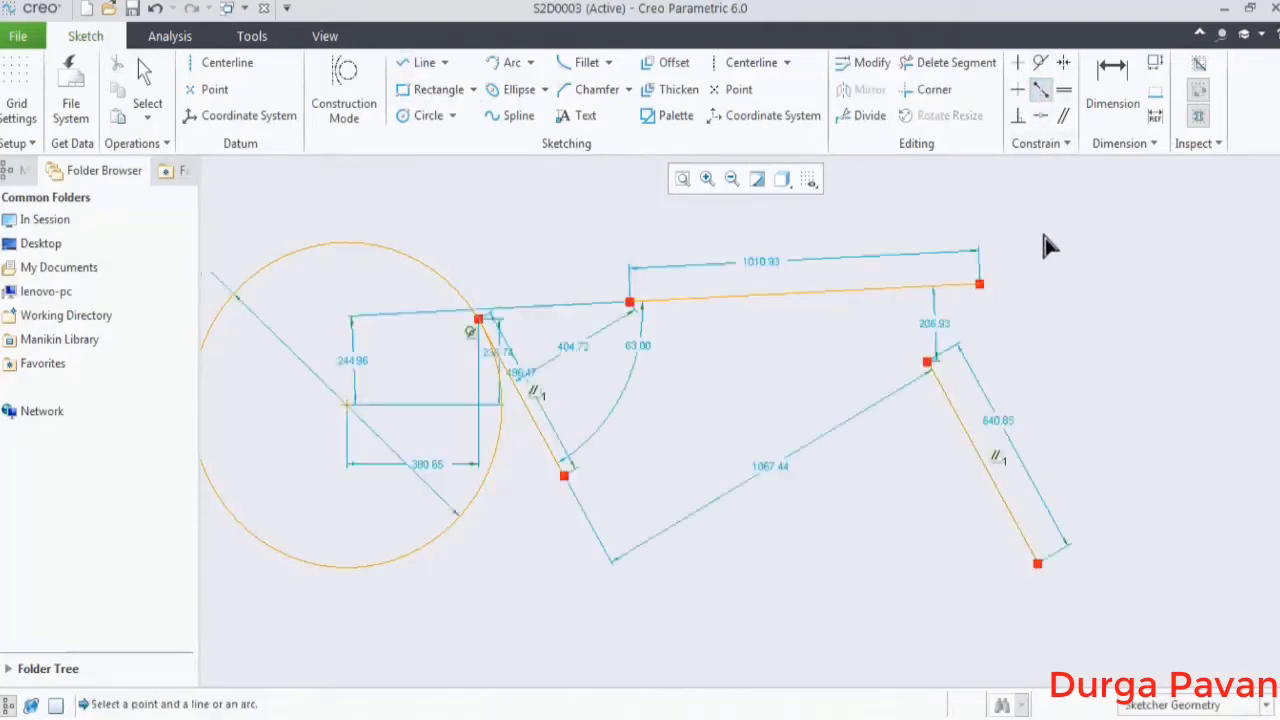
pyautogui.click(926, 363)
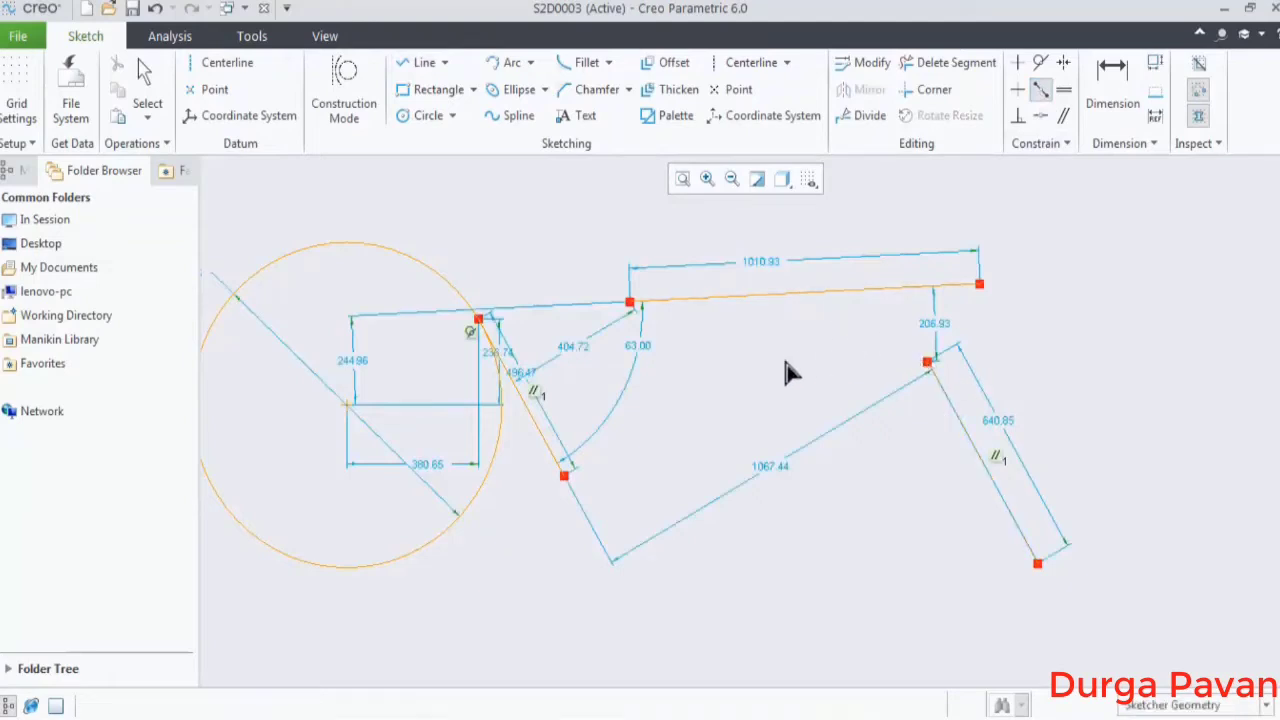
pyautogui.click(822, 292)
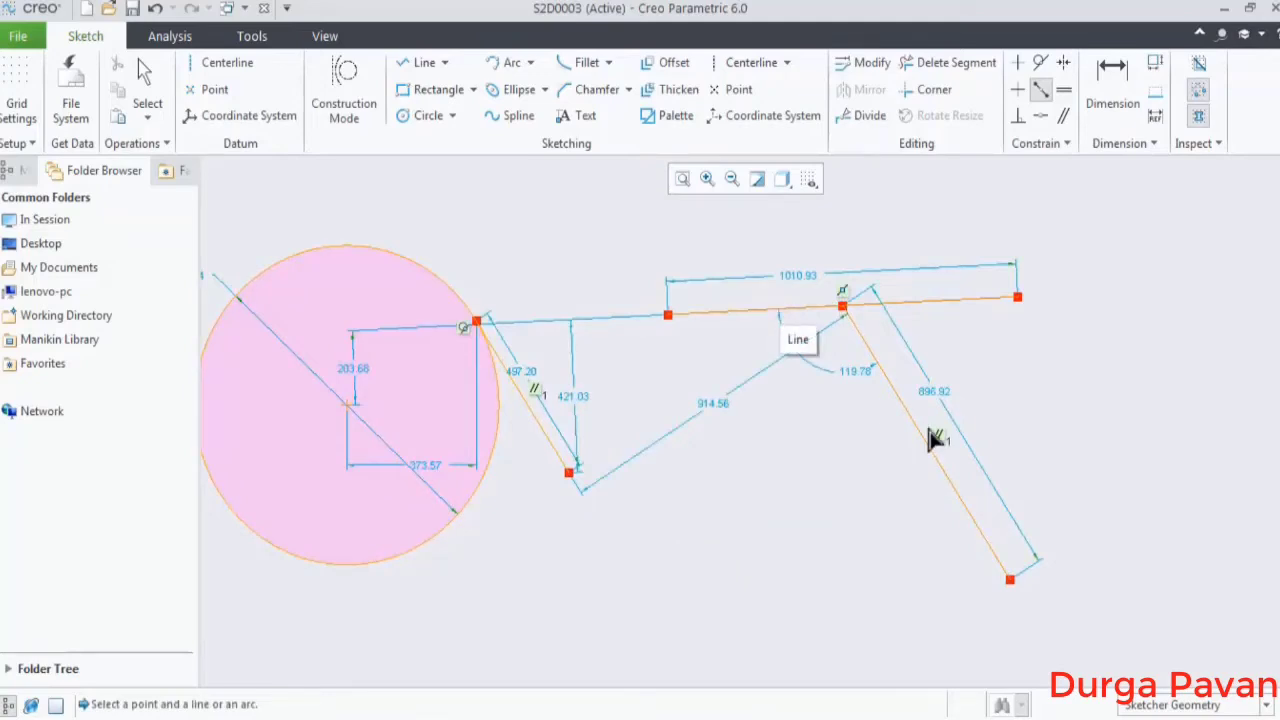
# Constrain the steep line attached to the nearly horizontal line to be vertical.
pyautogui.moveTo(1006, 420); pyautogui.dragTo(878, 426, button='middle')
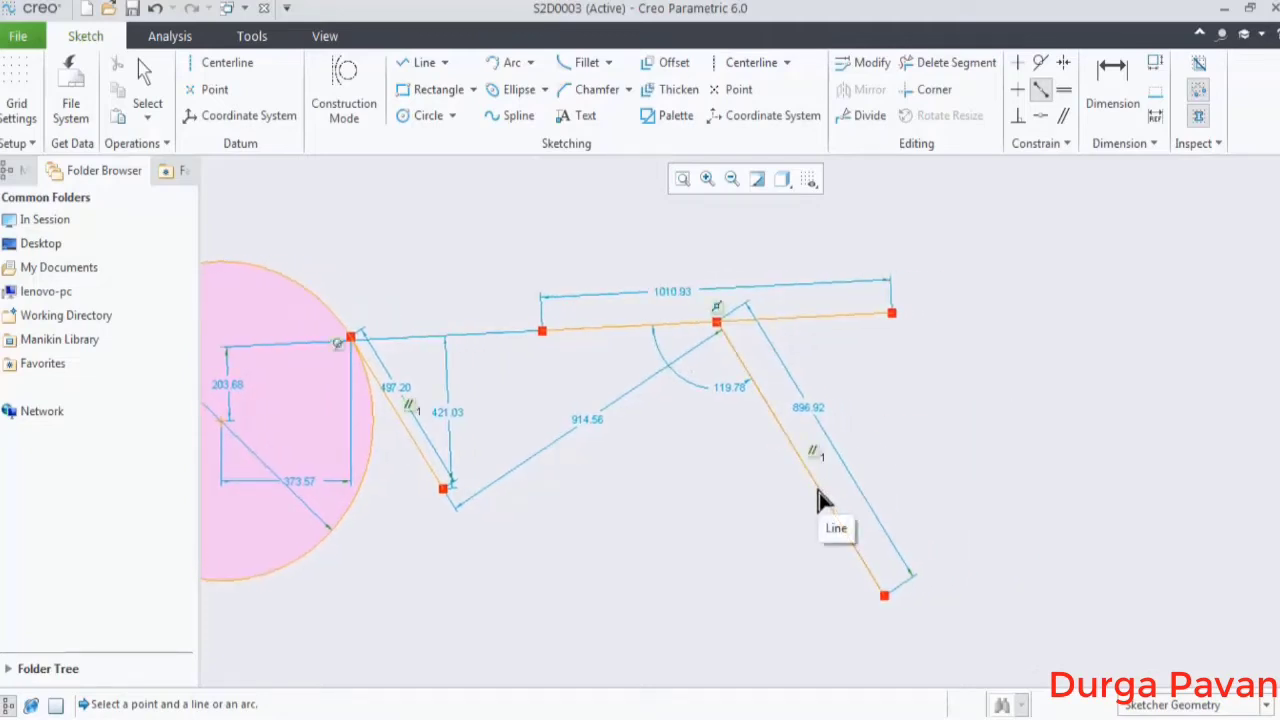
pyautogui.click(818, 497)
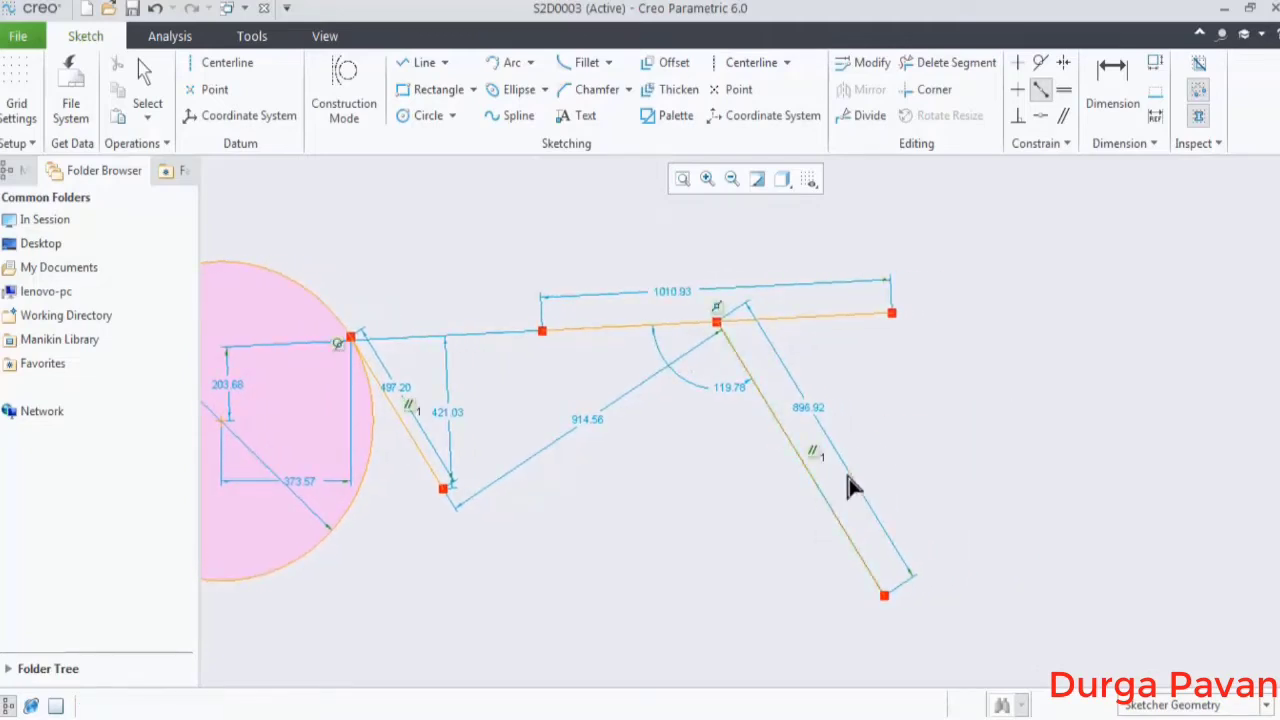
pyautogui.click(1018, 62)
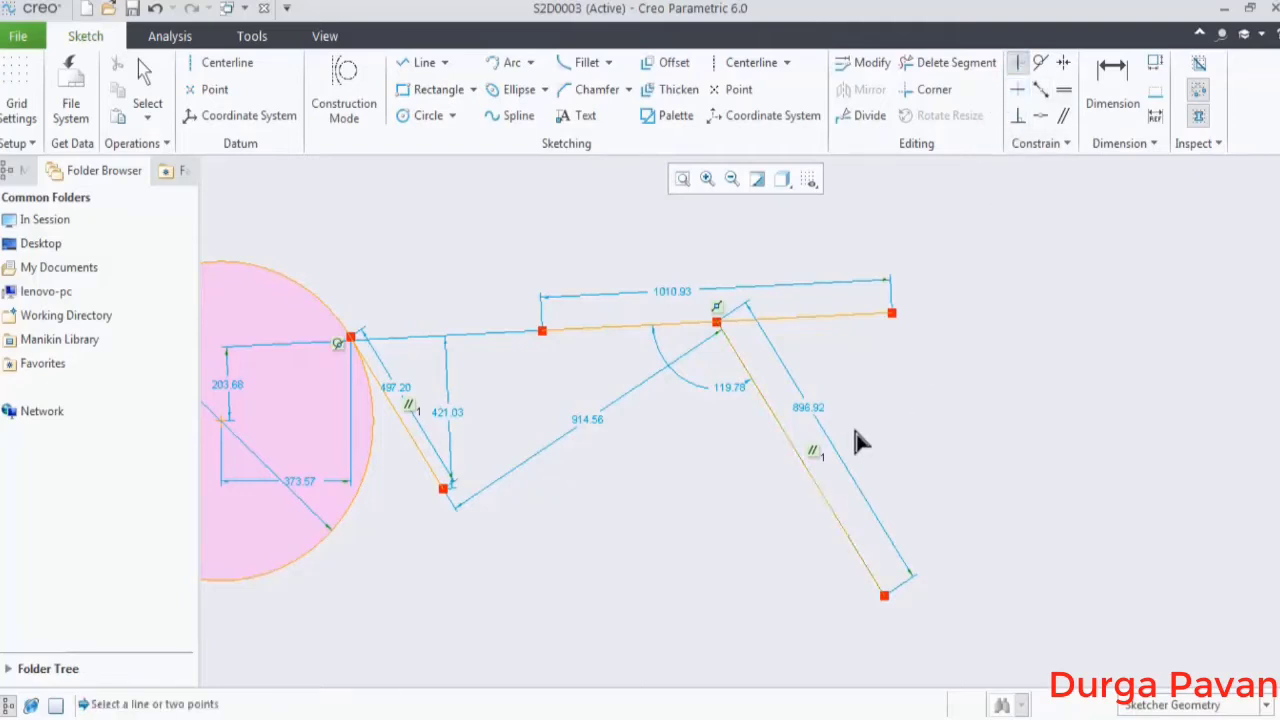
pyautogui.click(810, 479)
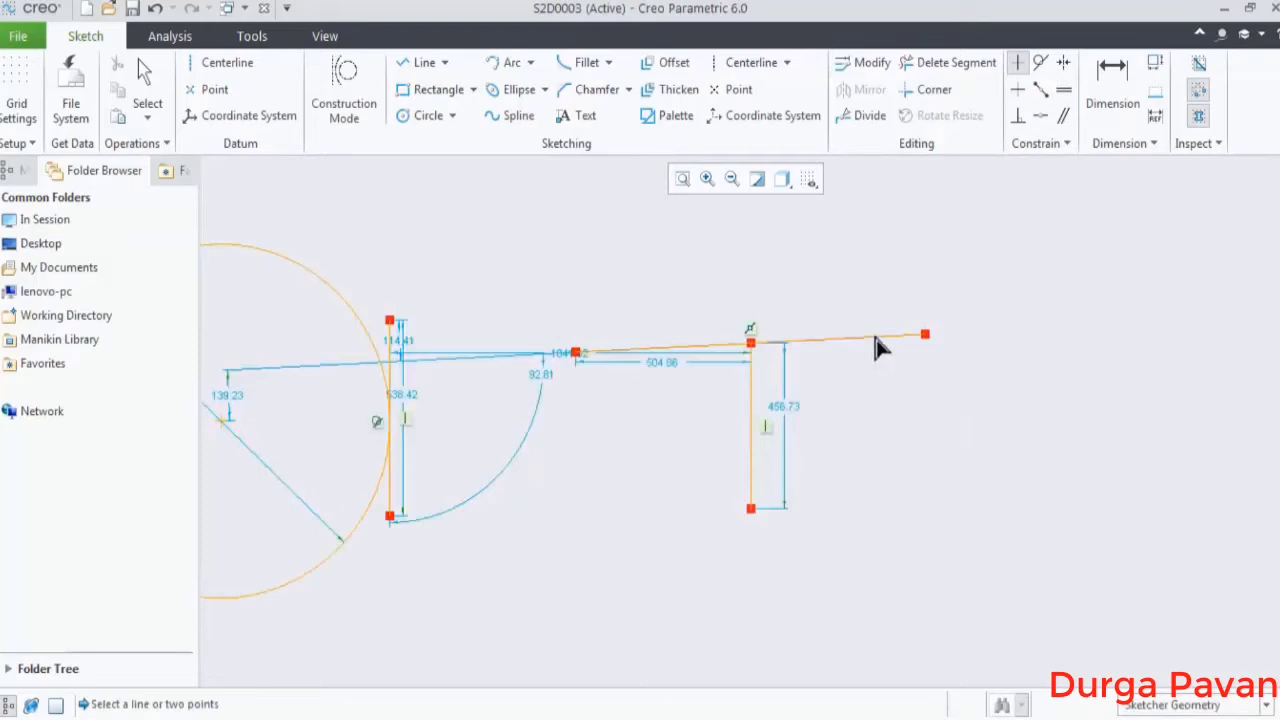
pyautogui.middleClick(877, 403)
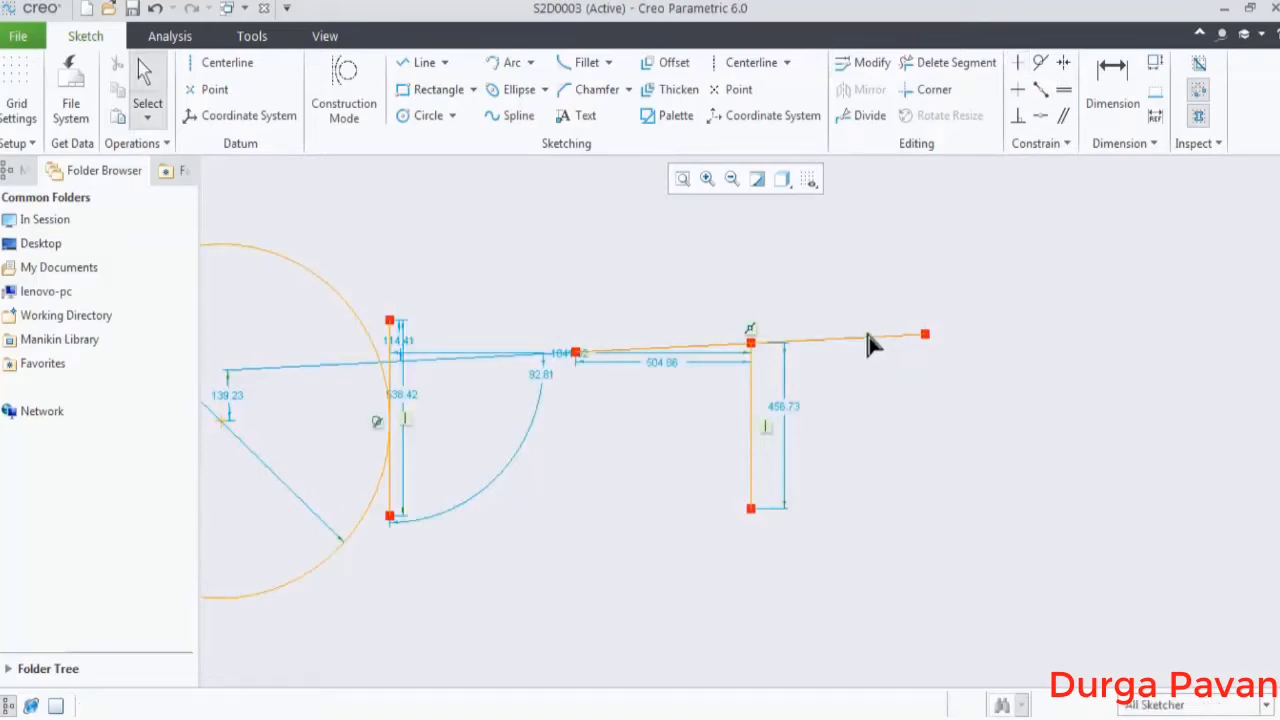
# Constrain the nearly horizontal line above the attached vertical line to be horizontal.
pyautogui.click(1018, 89)
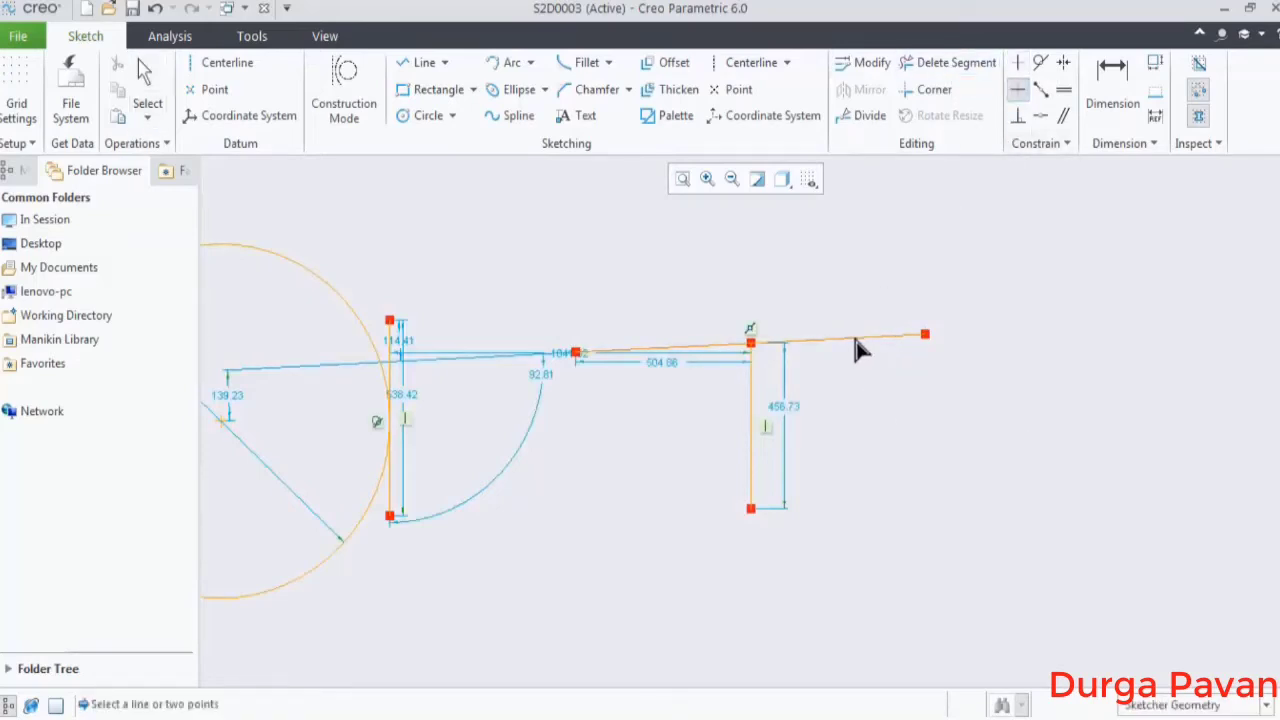
pyautogui.click(856, 339)
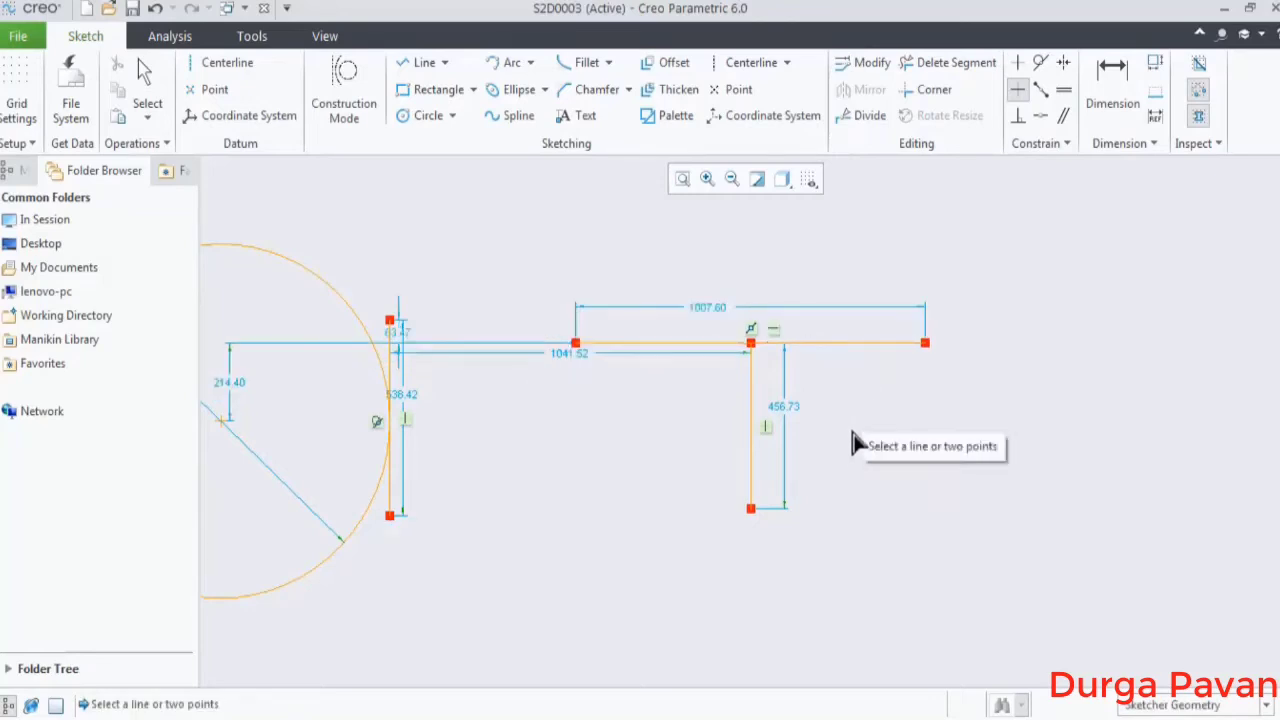
# Sketch two separate lines right of the T shape: one sloping steeply down and a shallower one rising at about 16°.
pyautogui.moveTo(1030, 408); pyautogui.dragTo(866, 357, button='middle')
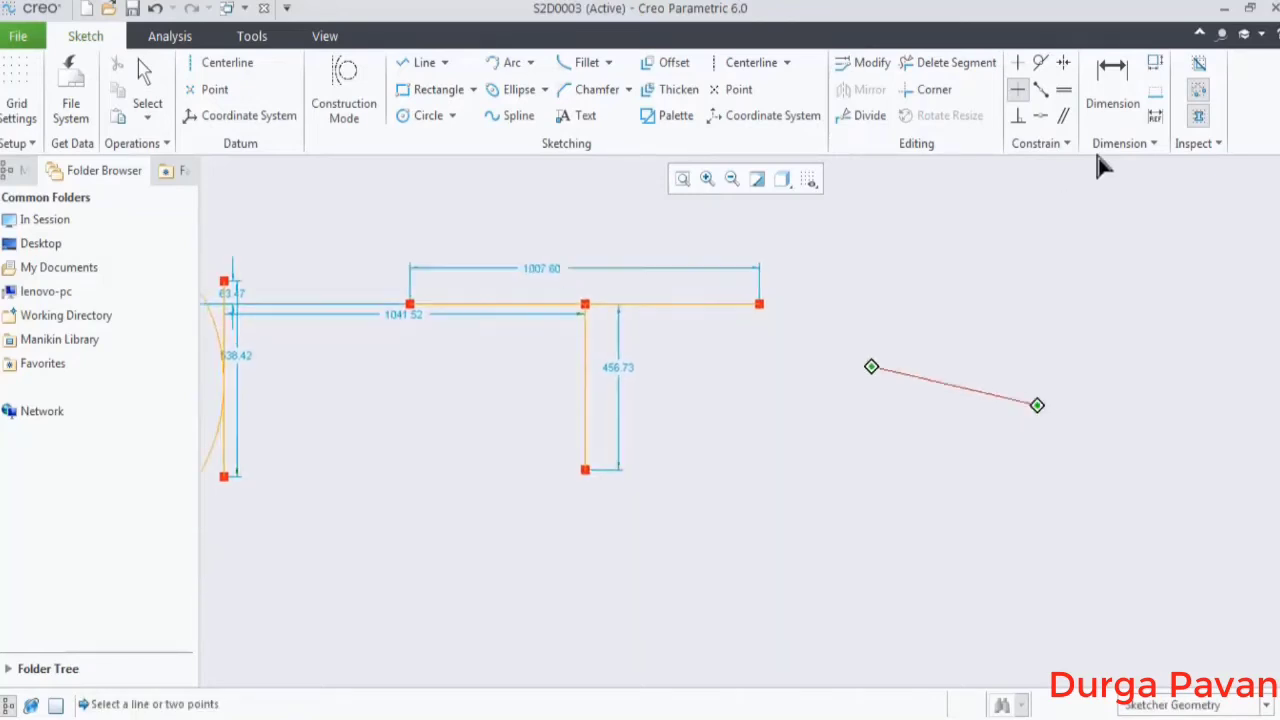
pyautogui.click(444, 62)
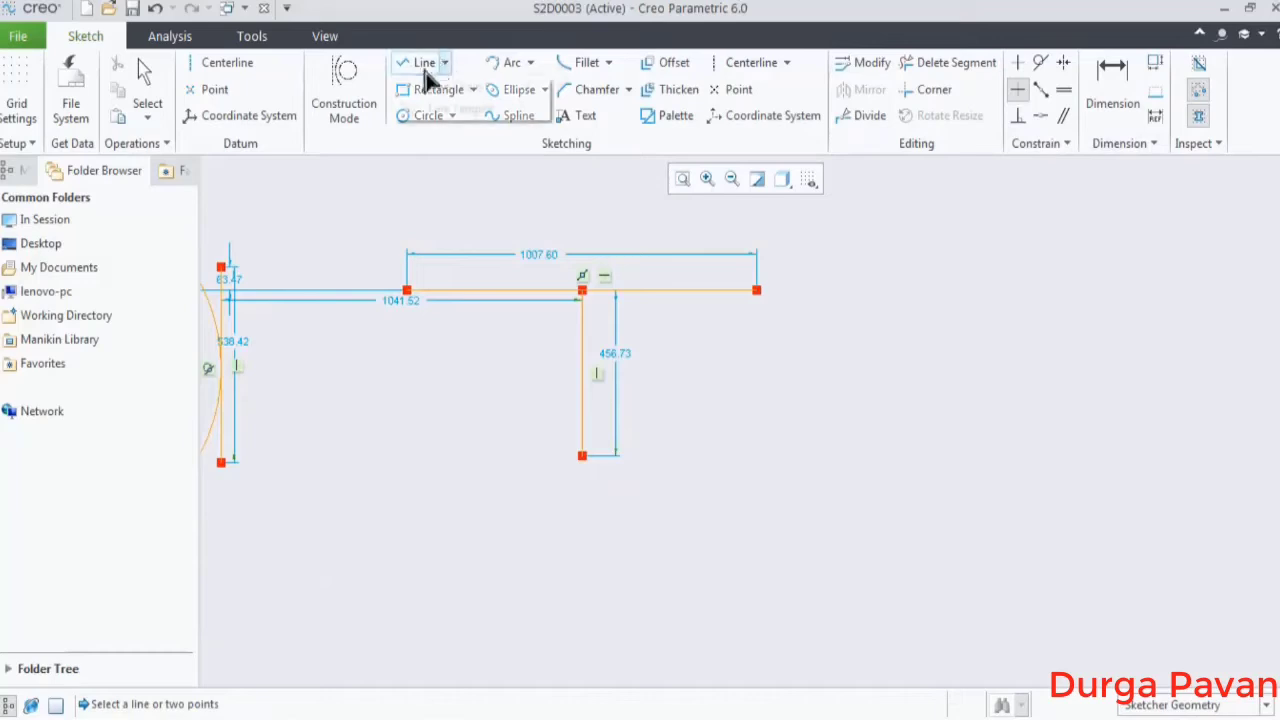
pyautogui.click(452, 89)
pyautogui.click(871, 253)
pyautogui.click(1014, 456)
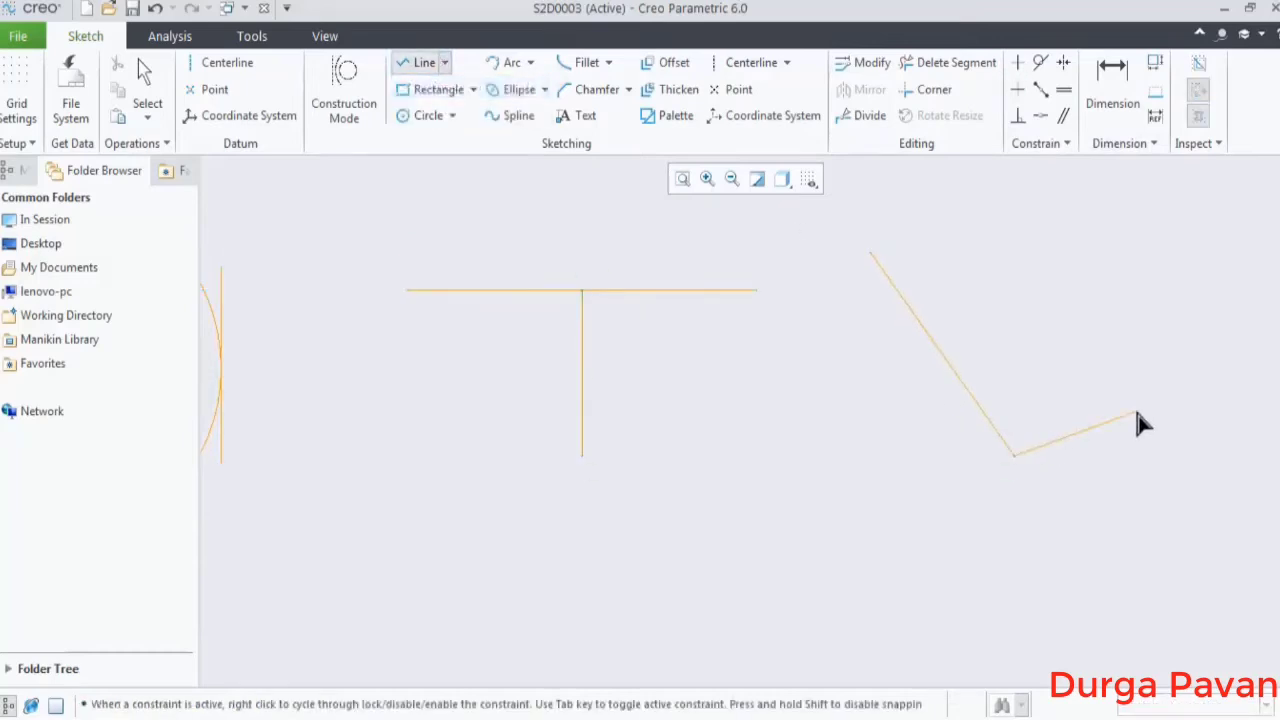
pyautogui.moveTo(1071, 443)
pyautogui.mouseDown(button='middle')
pyautogui.moveTo(962, 462)
pyautogui.moveTo(814, 447)
pyautogui.mouseUp(button='middle')
pyautogui.middleClick(832, 472)
pyautogui.click(805, 468)
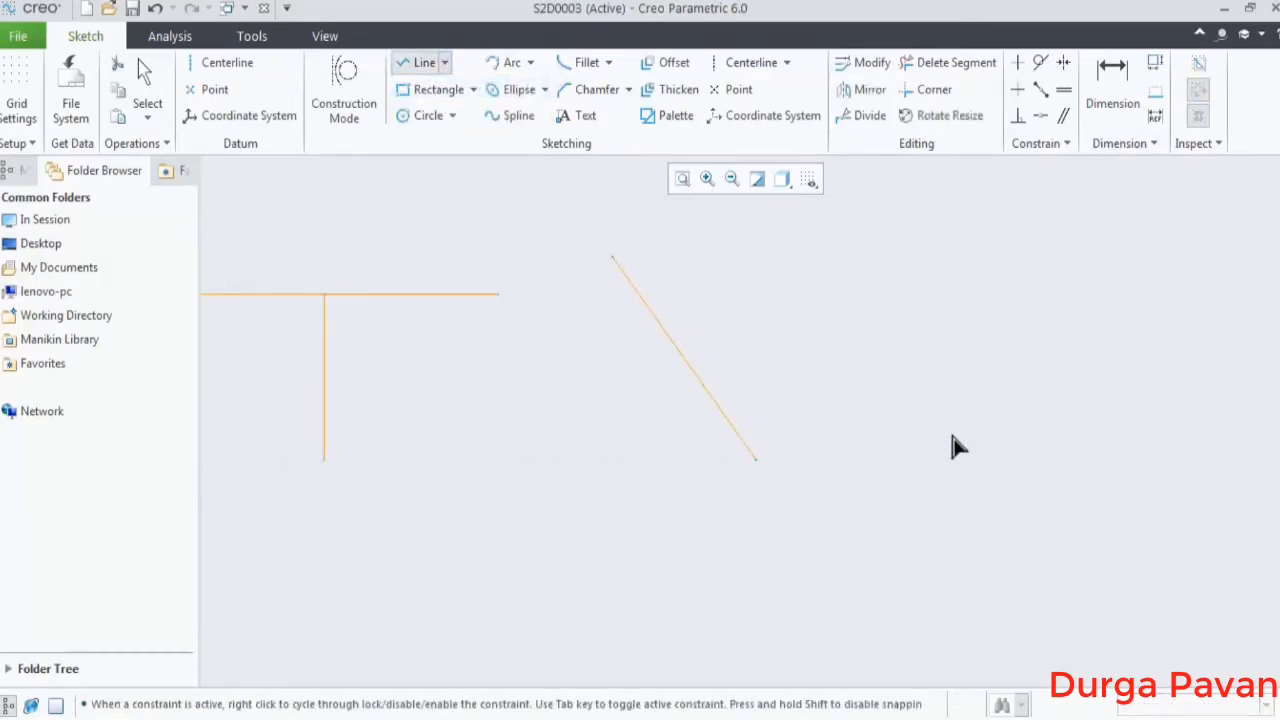
pyautogui.middleClick(1085, 447)
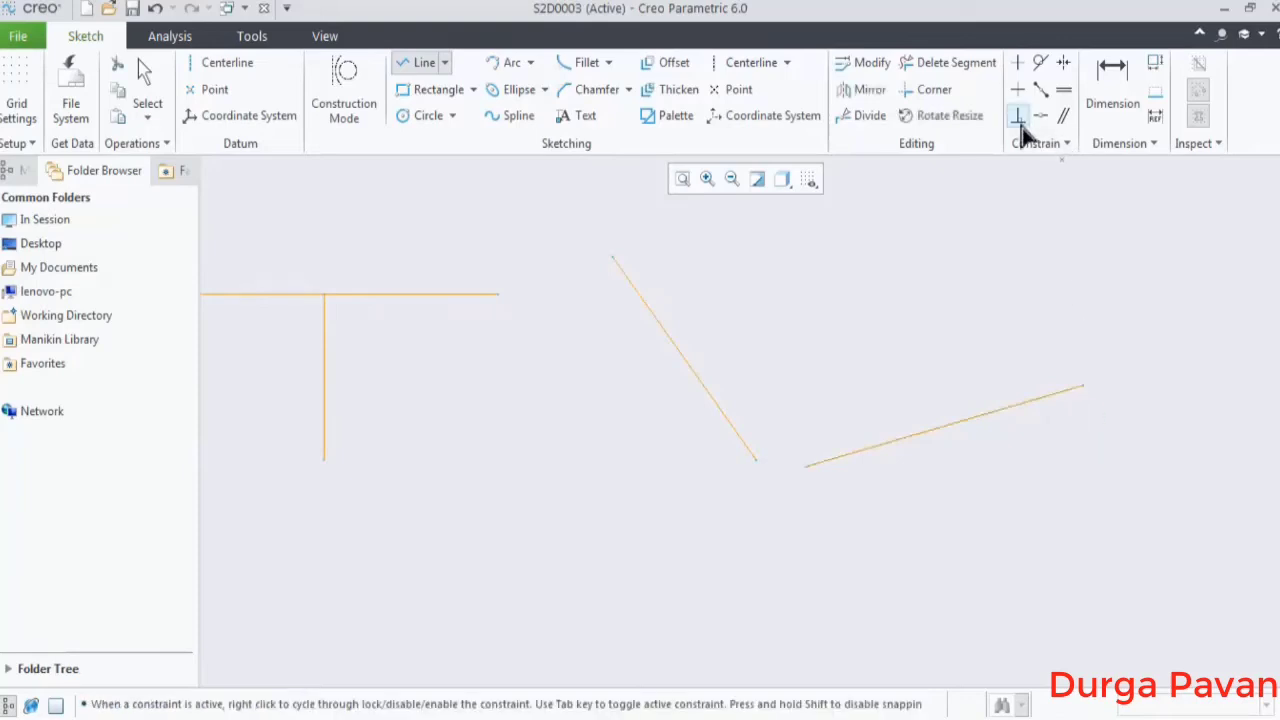
# Apply a coincident constraint joining the steep line's lower endpoint to the shallower line's left endpoint.
pyautogui.click(1041, 115)
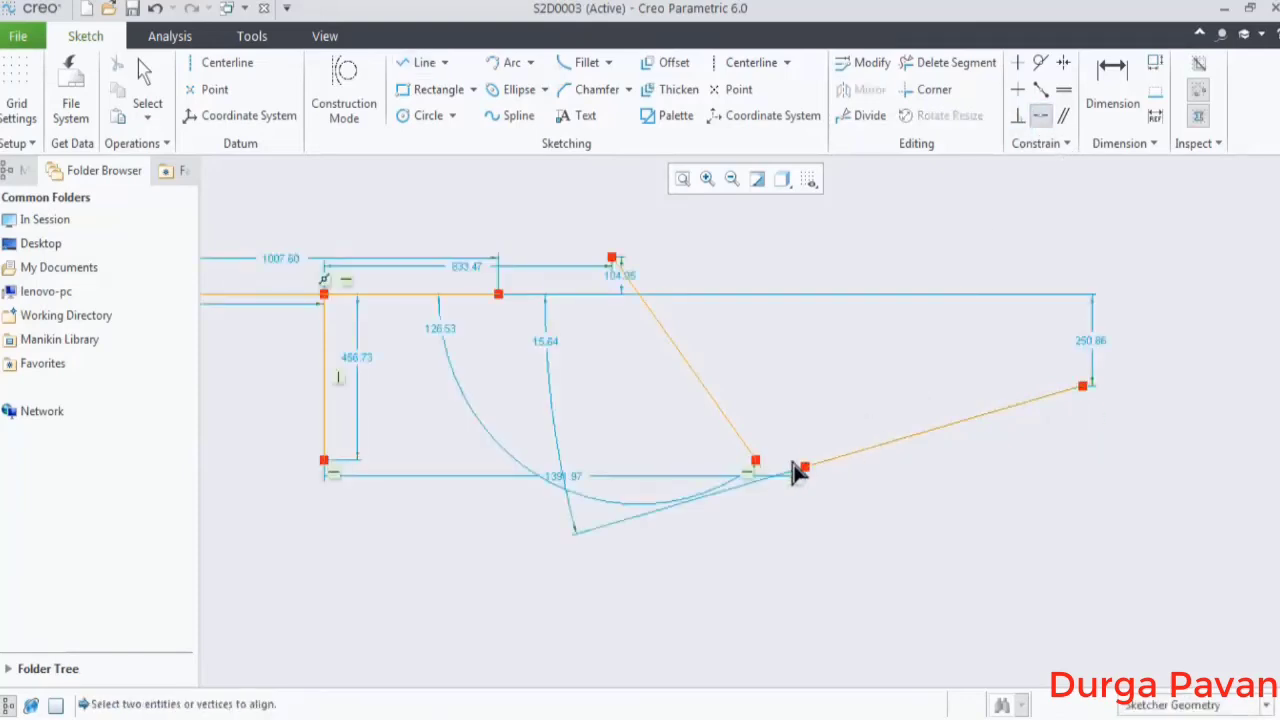
pyautogui.click(757, 460)
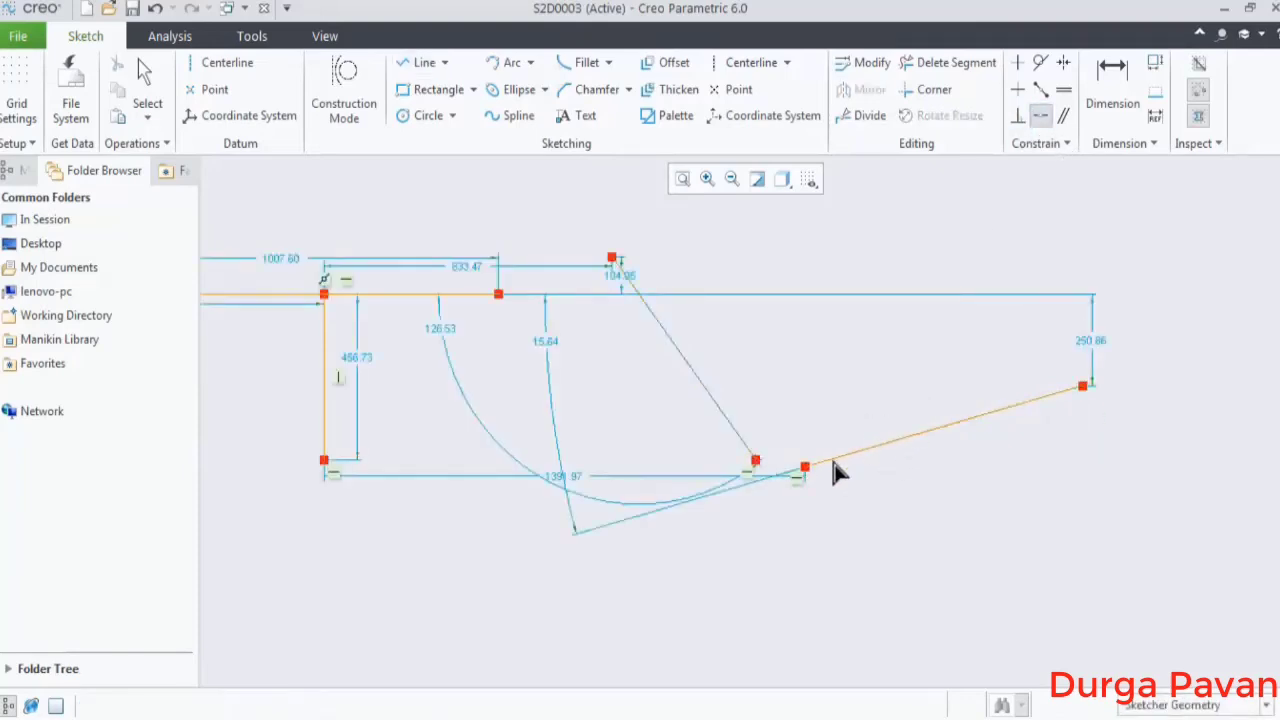
pyautogui.click(805, 468)
pyautogui.middleClick(840, 414)
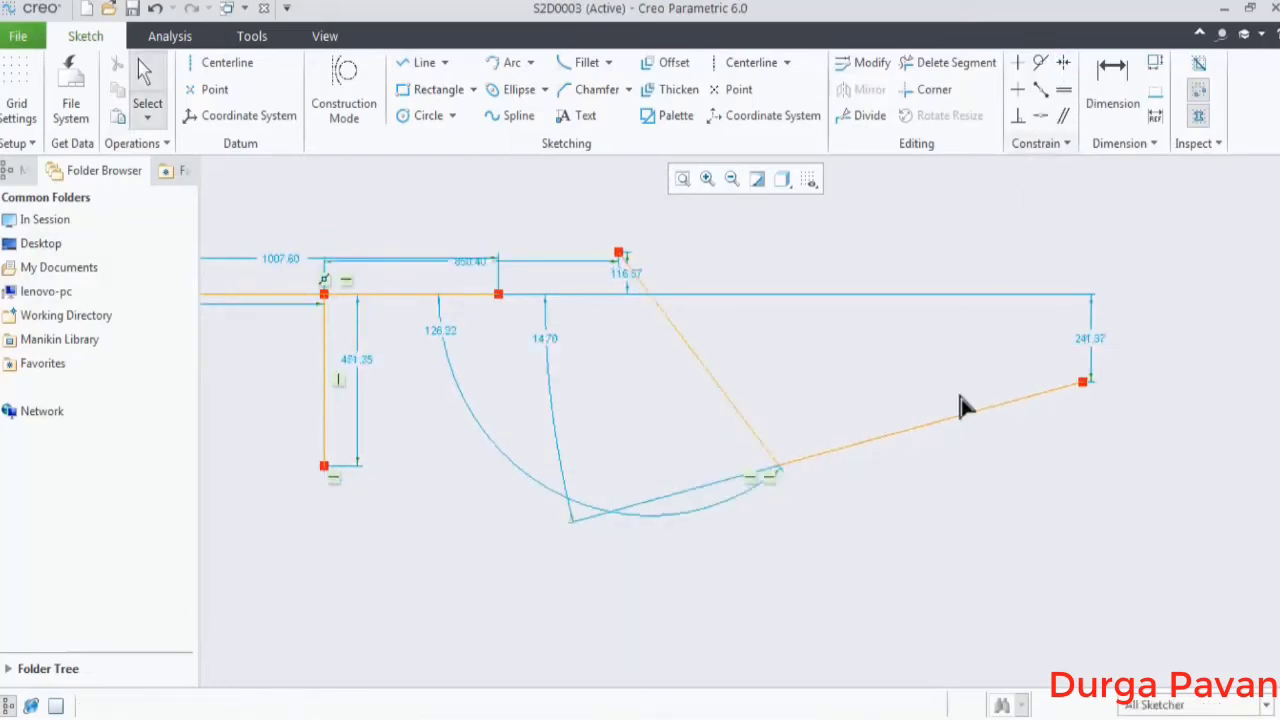
# Place a vertical datum centerline about 4270 right of the T shape's vertical line.
pyautogui.scroll(3, 932, 432)
pyautogui.moveTo(980, 435); pyautogui.dragTo(594, 412, button='middle')
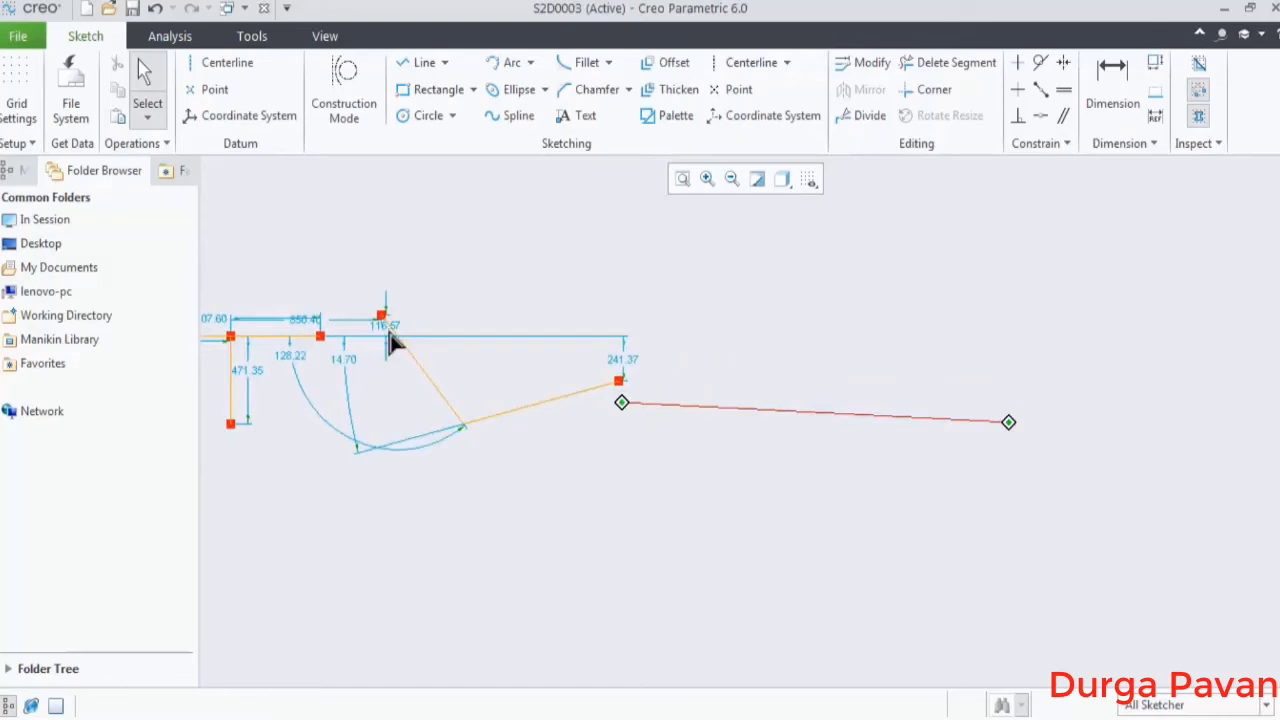
pyautogui.click(220, 63)
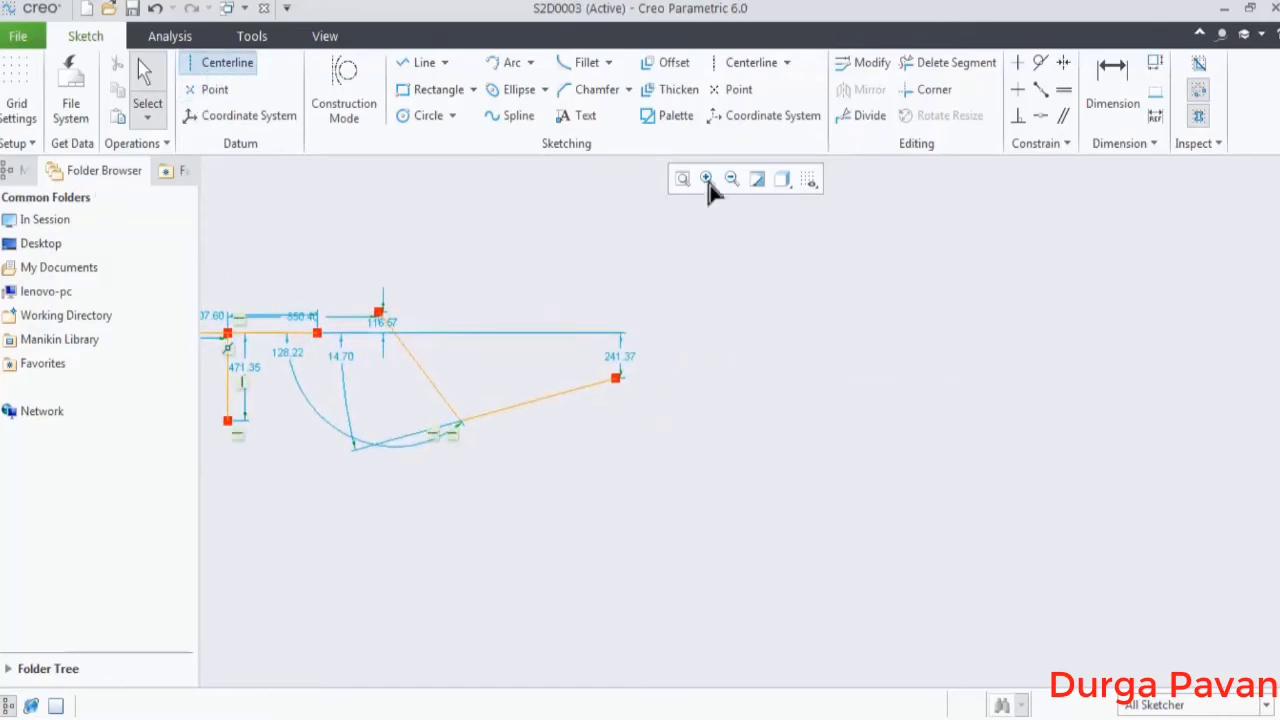
pyautogui.click(984, 627)
pyautogui.middleClick(1033, 508)
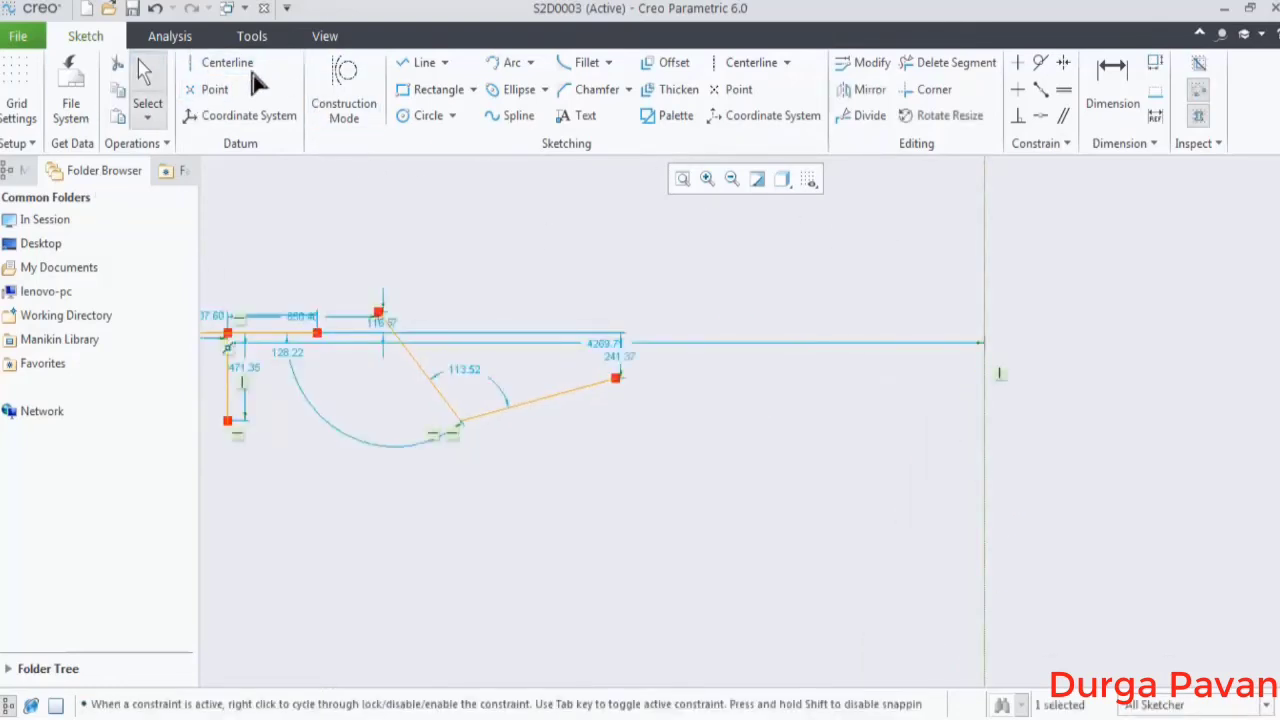
pyautogui.click(1119, 442)
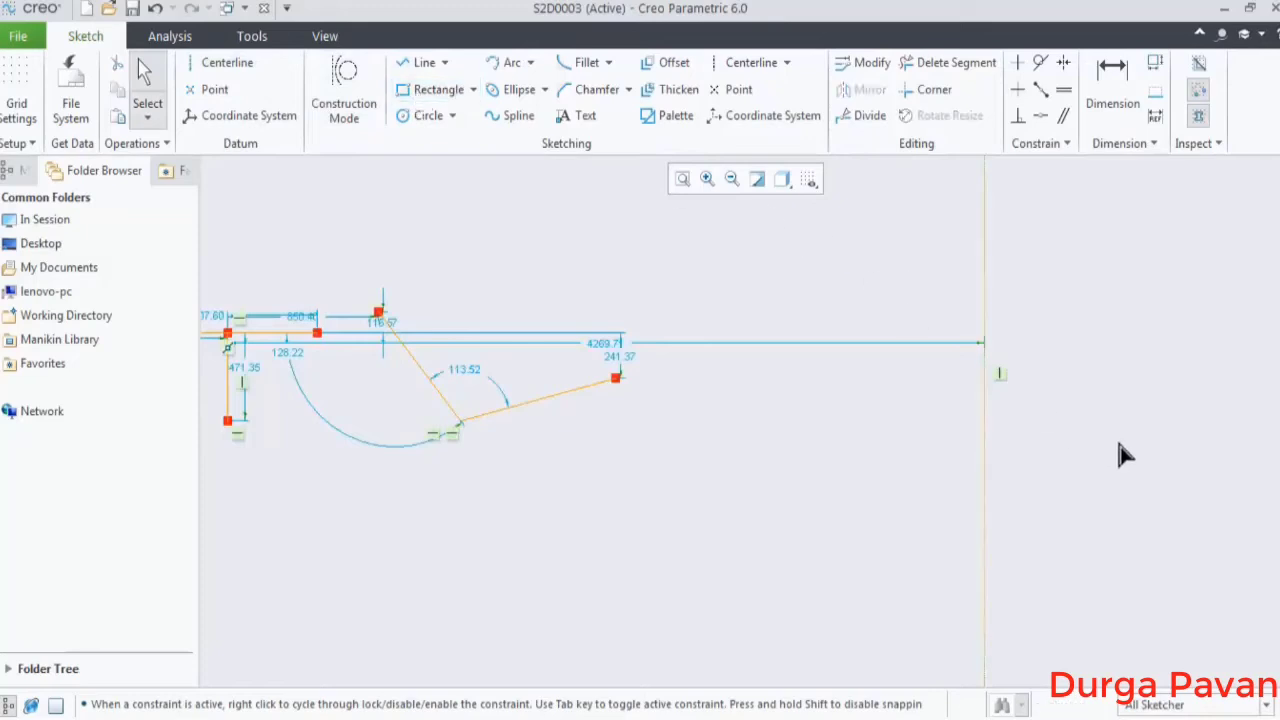
# Sketch a rectangle about 1666 wide and 1166 high across the vertical centerline, its left edge about 489 from the centerline.
pyautogui.click(422, 92)
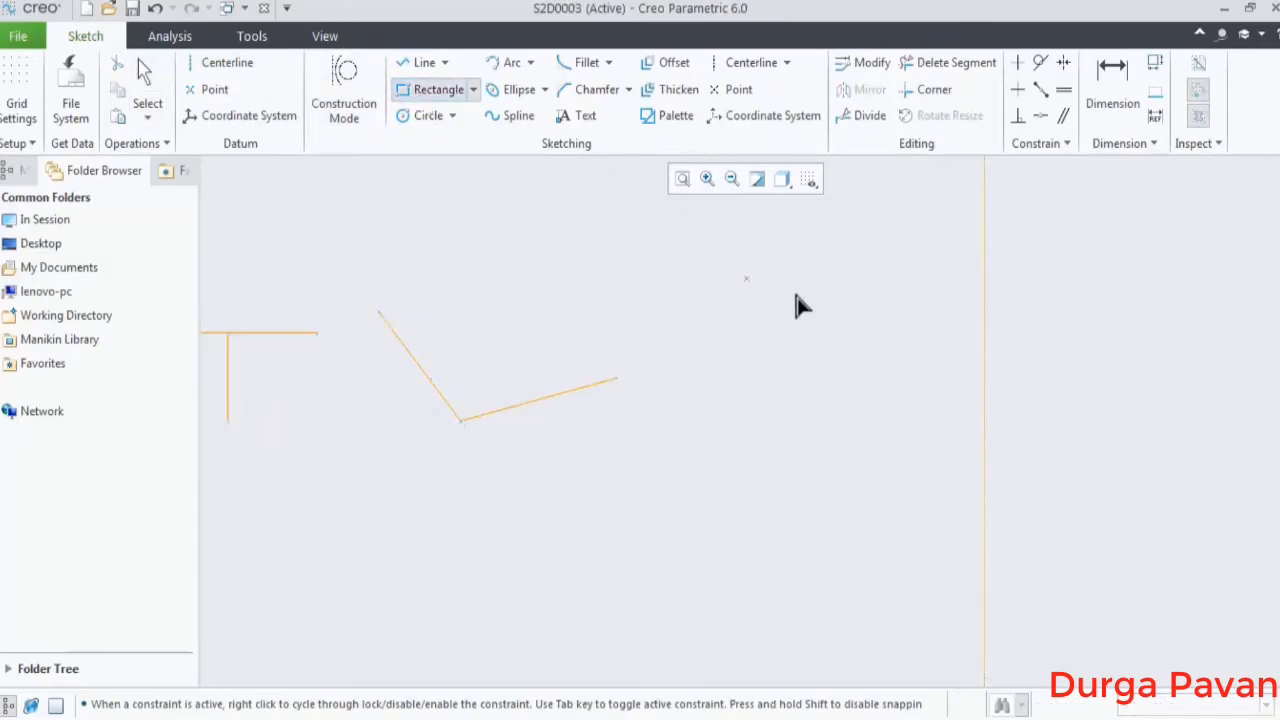
pyautogui.click(898, 297)
pyautogui.click(1194, 513)
pyautogui.middleClick(1040, 415)
pyautogui.moveTo(1040, 415)
pyautogui.mouseDown(button='middle')
pyautogui.moveTo(875, 400)
pyautogui.moveTo(706, 271)
pyautogui.mouseUp(button='middle')
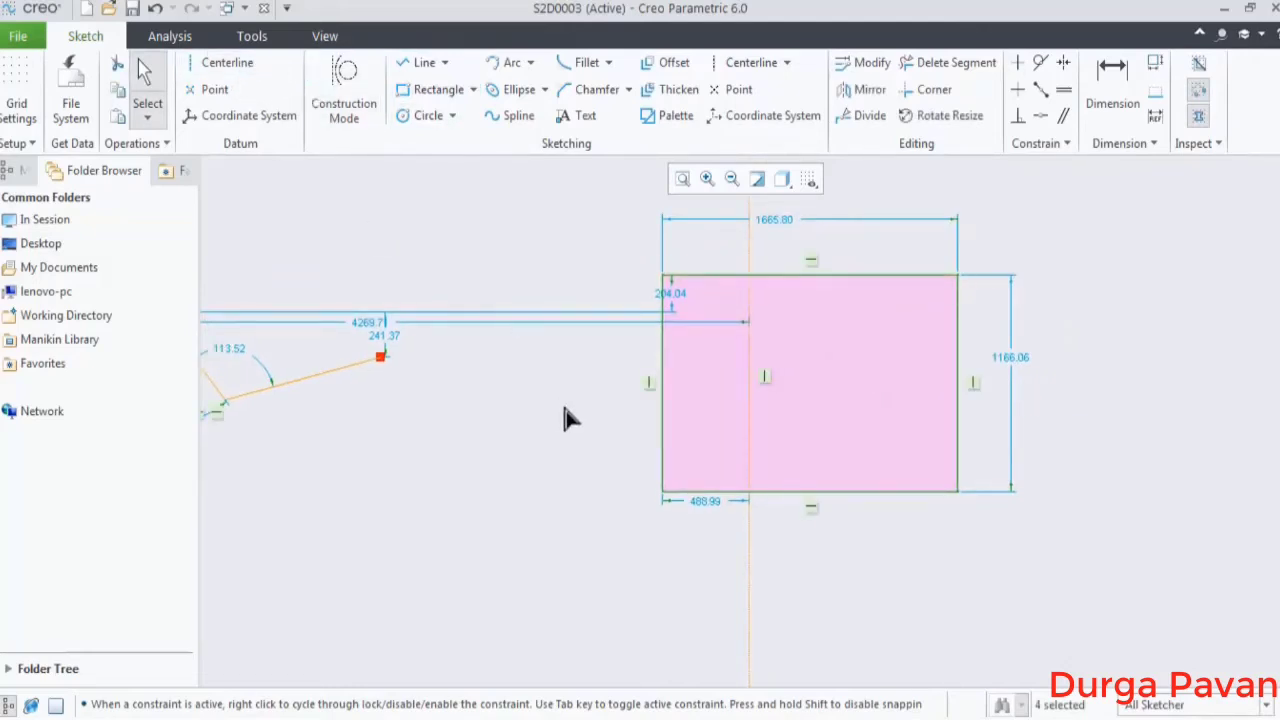
pyautogui.click(562, 376)
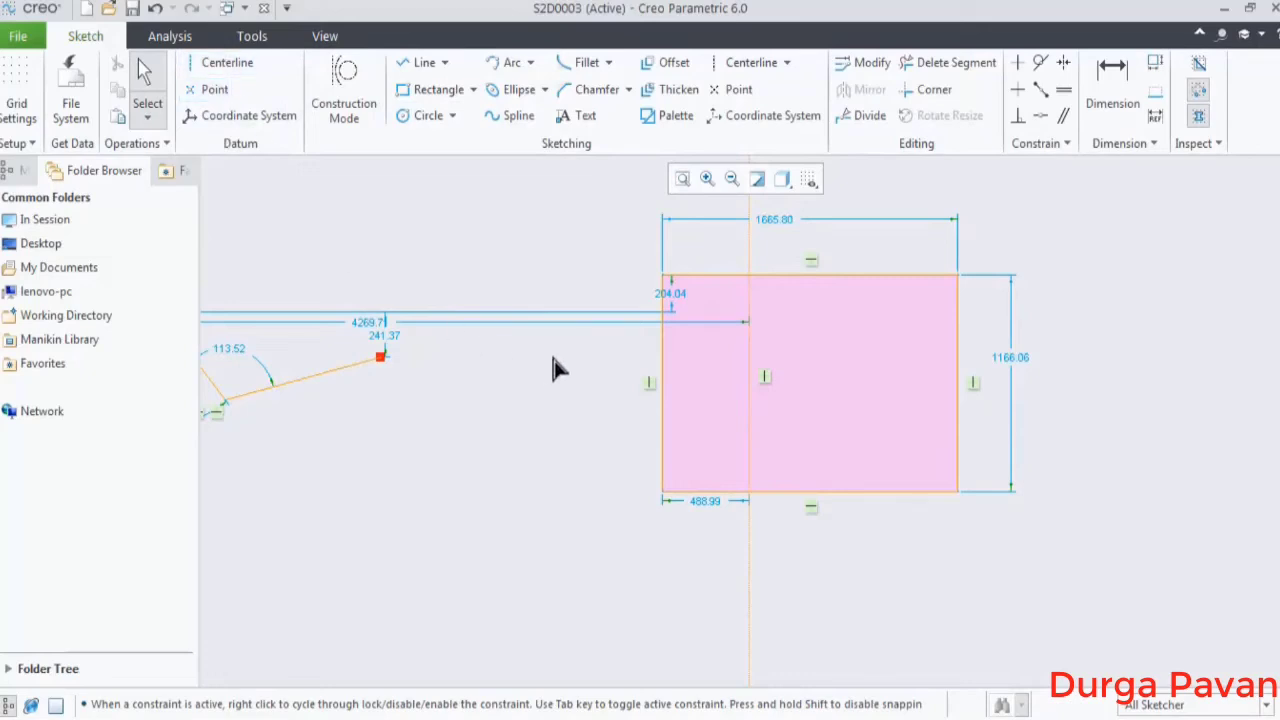
# Place a horizontal datum centerline through the rectangle, about 312 below its upper edge.
pyautogui.click(240, 64)
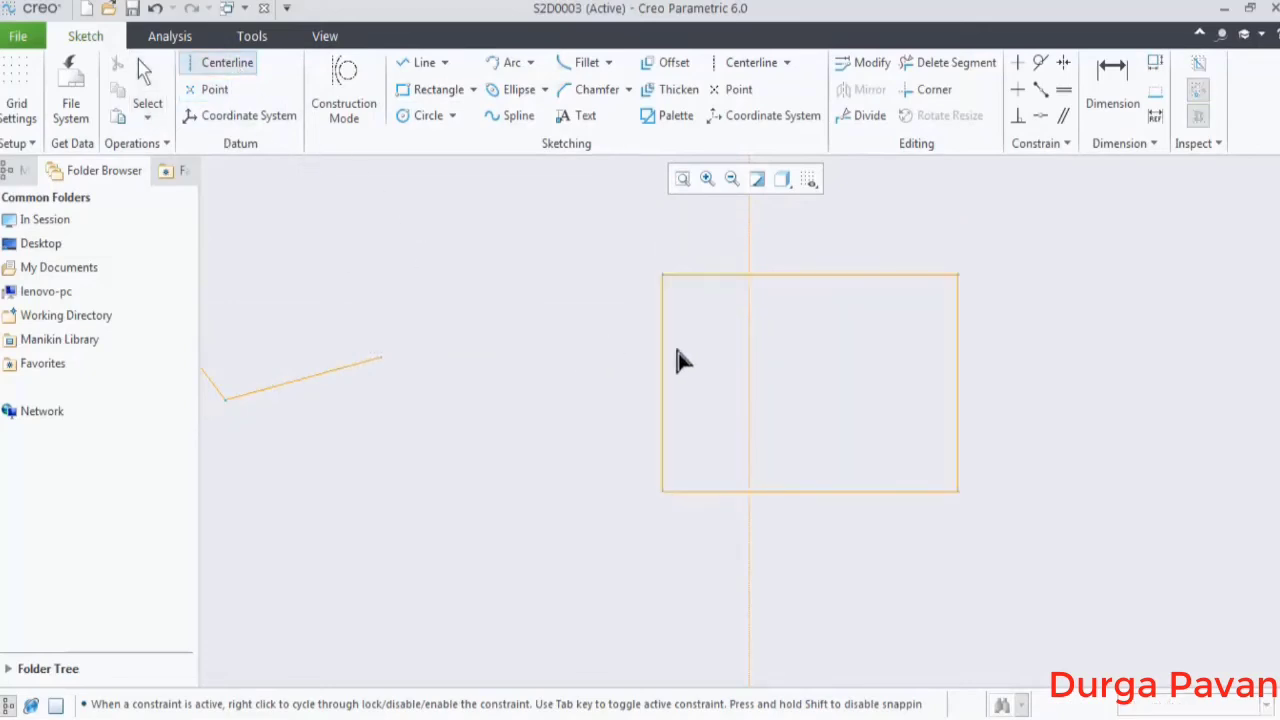
pyautogui.click(1088, 345)
pyautogui.middleClick(1055, 410)
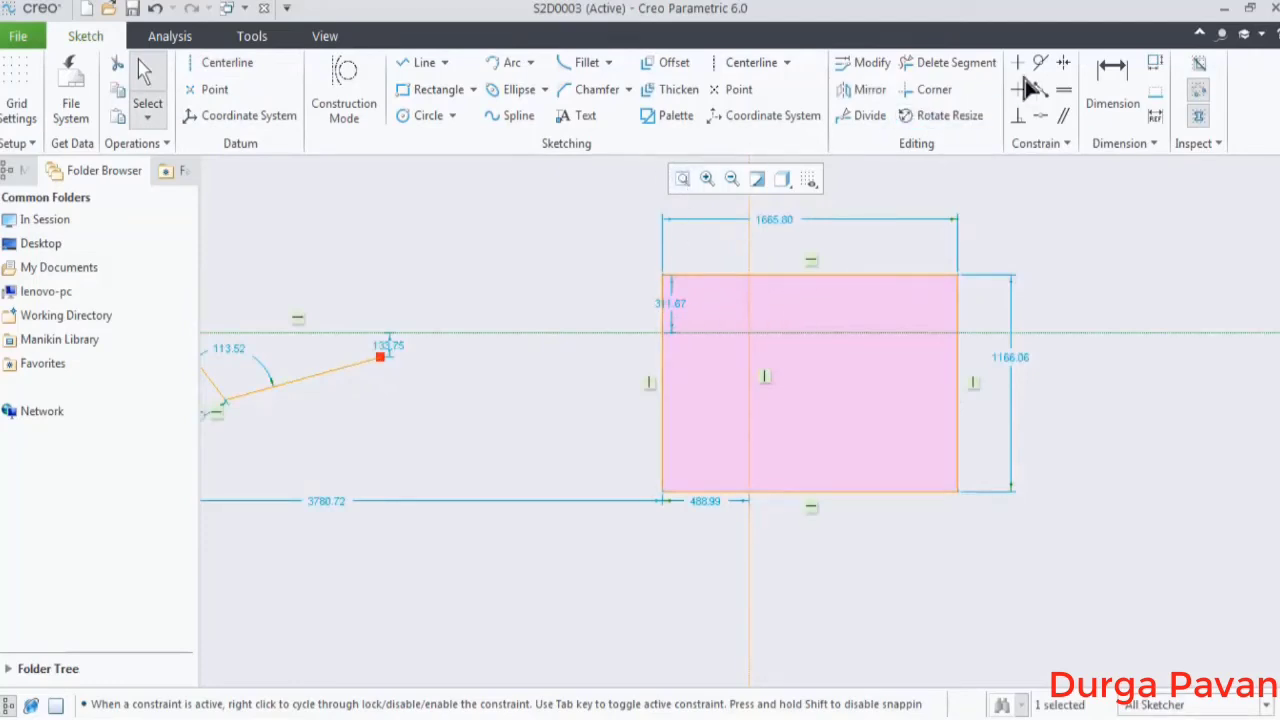
# Make the rectangle's upper corners symmetric about the vertical centerline and its right corners symmetric about the horizontal centerline.
pyautogui.click(1063, 62)
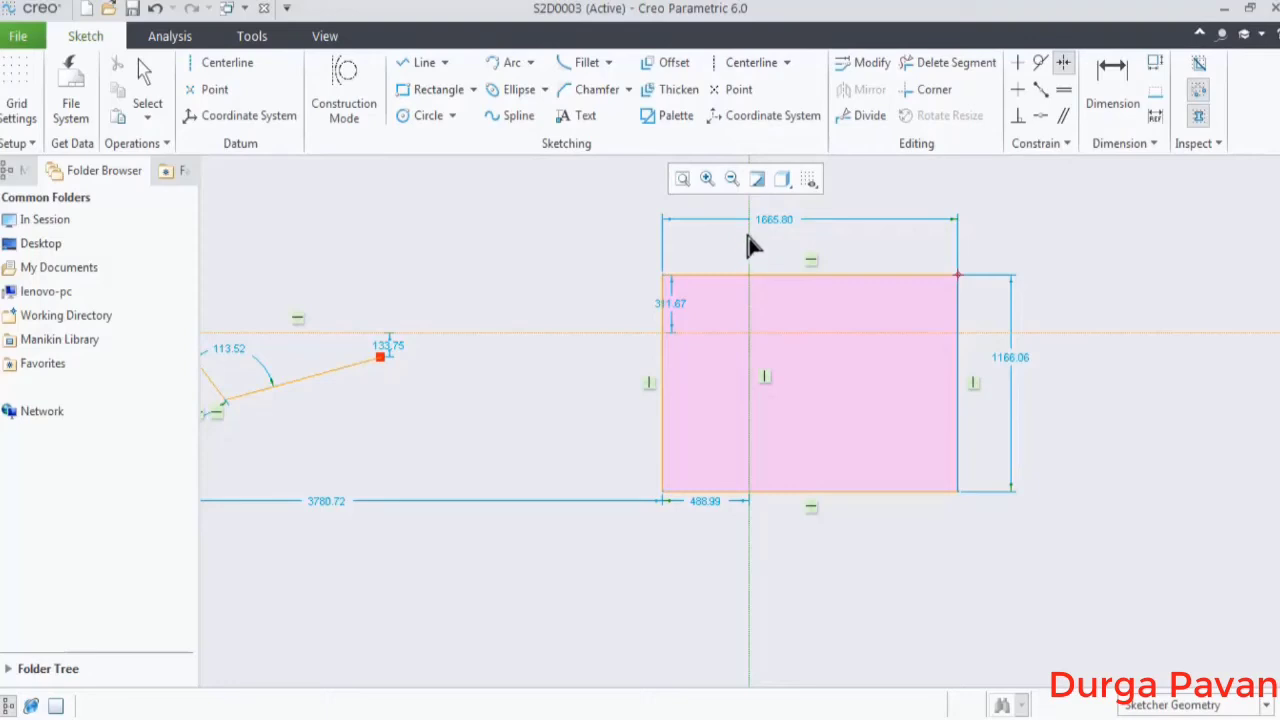
pyautogui.click(664, 278)
pyautogui.click(749, 263)
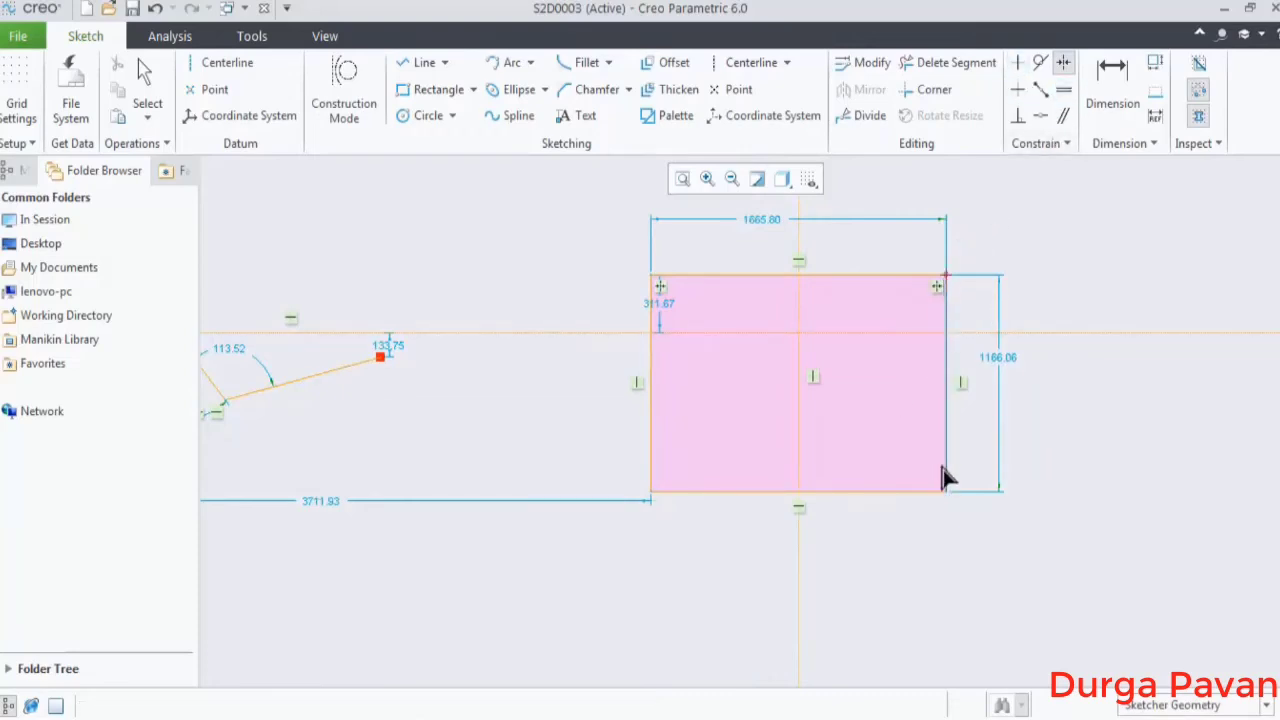
pyautogui.click(1055, 336)
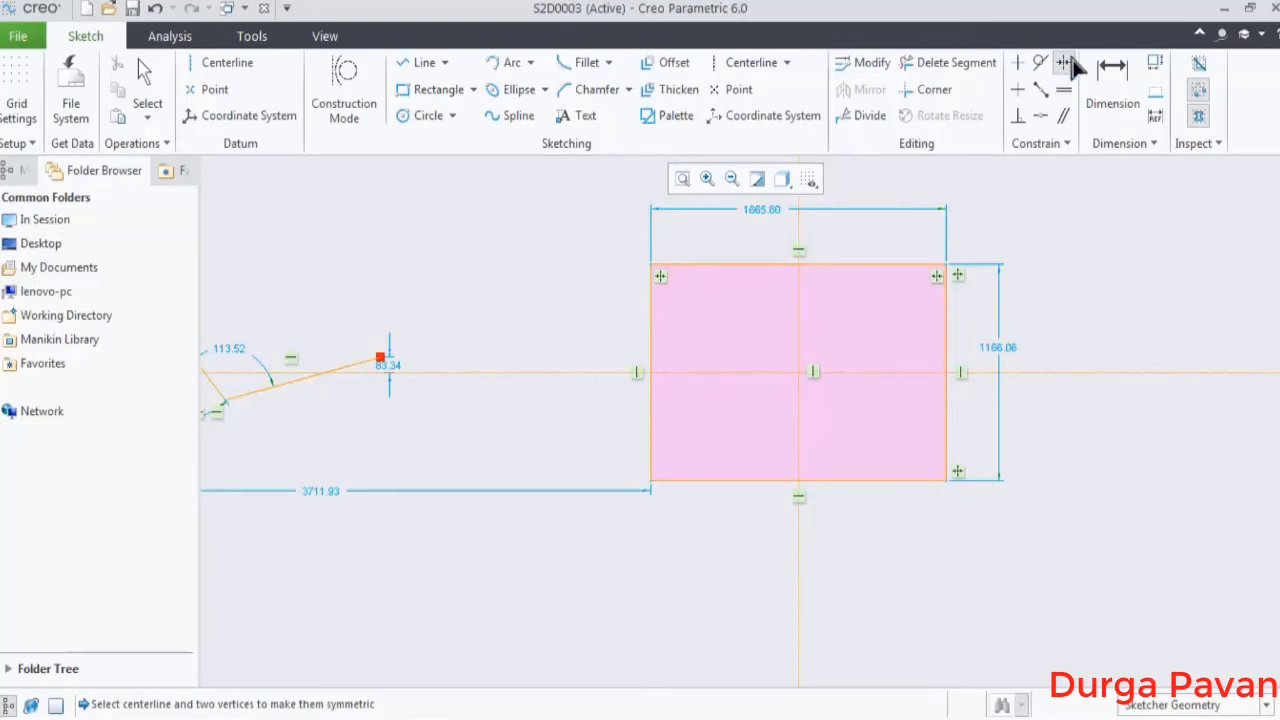
# Sketch two separate, gently rising lines right of the rectangle, a longer one above and a shorter one below it.
pyautogui.moveTo(1075, 293)
pyautogui.mouseDown(button='middle')
pyautogui.moveTo(935, 343)
pyautogui.moveTo(497, 358)
pyautogui.mouseUp(button='middle')
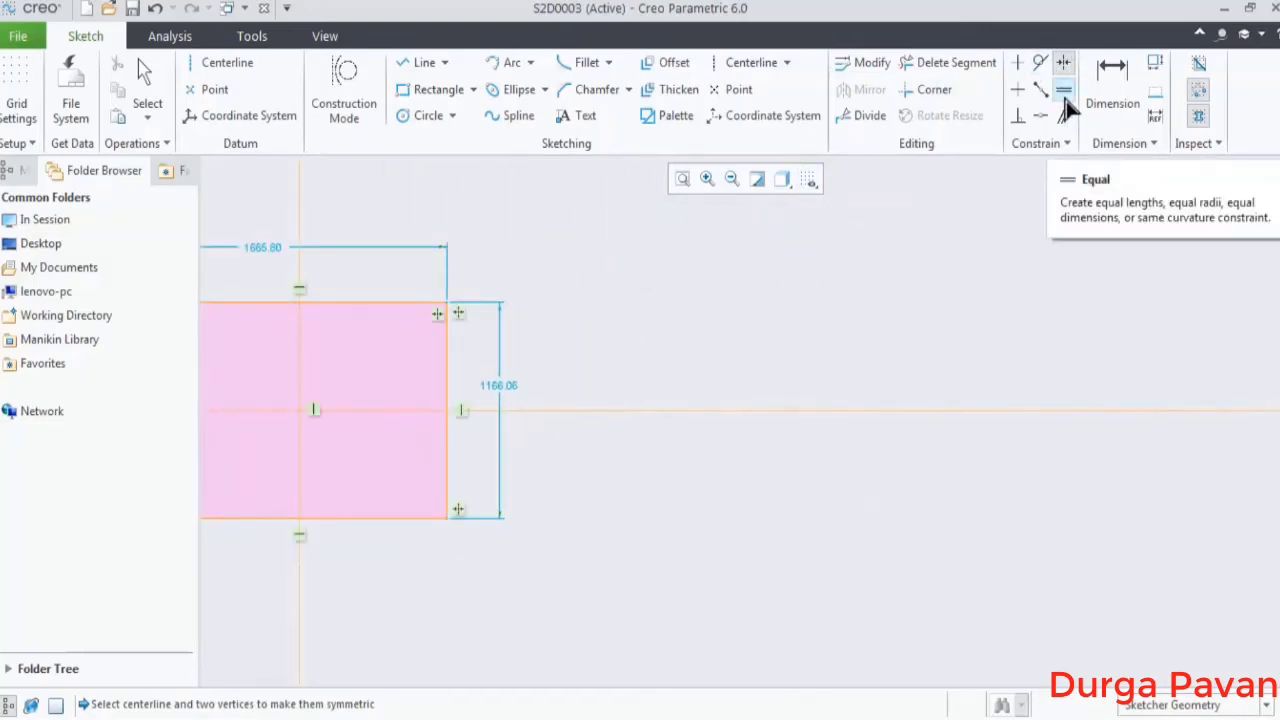
pyautogui.click(422, 64)
pyautogui.click(614, 300)
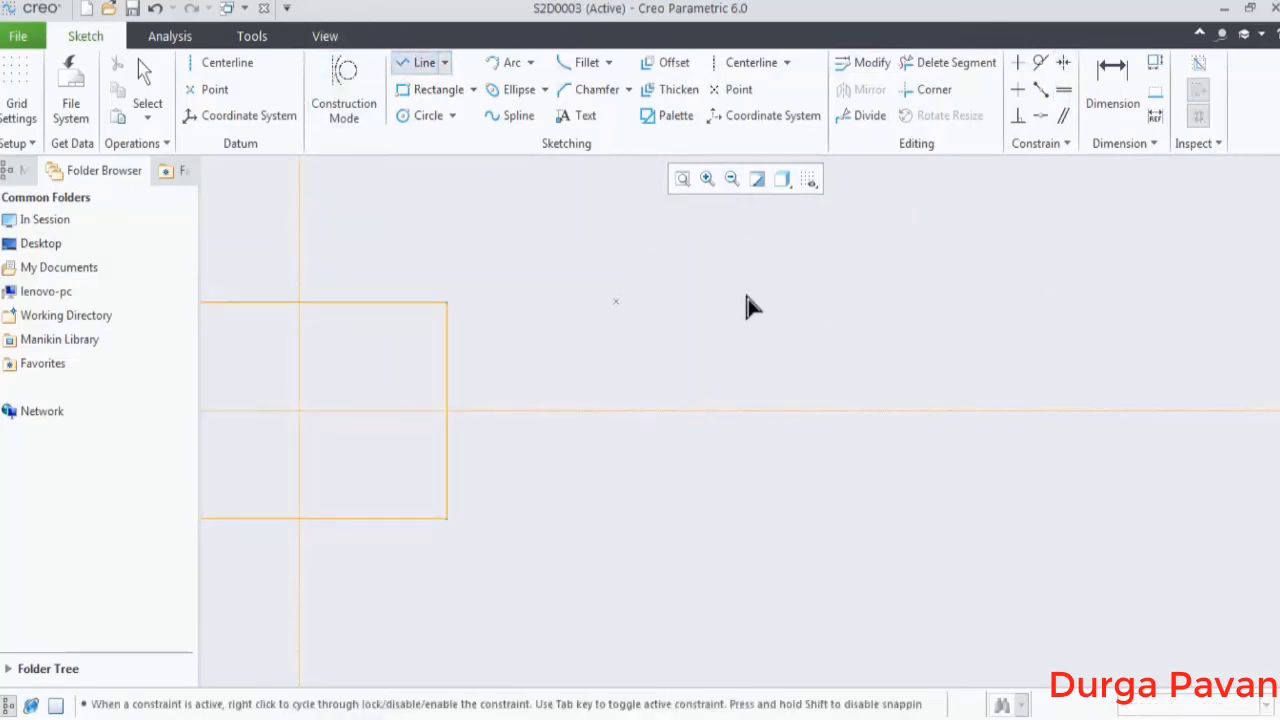
pyautogui.click(957, 263)
pyautogui.middleClick(1050, 320)
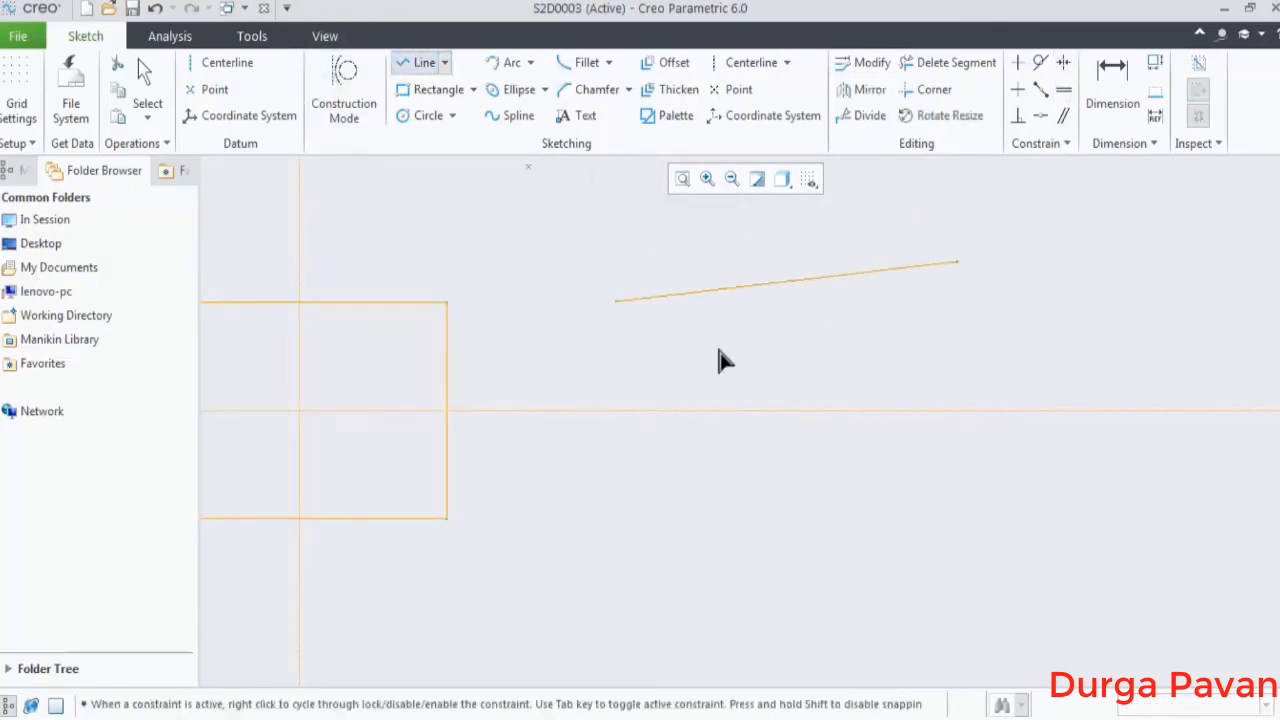
pyautogui.click(800, 350)
pyautogui.click(1034, 339)
pyautogui.middleClick(1075, 320)
# Apply an equal-length constraint to the two gently rising lines right of the rectangle.
pyautogui.click(1063, 89)
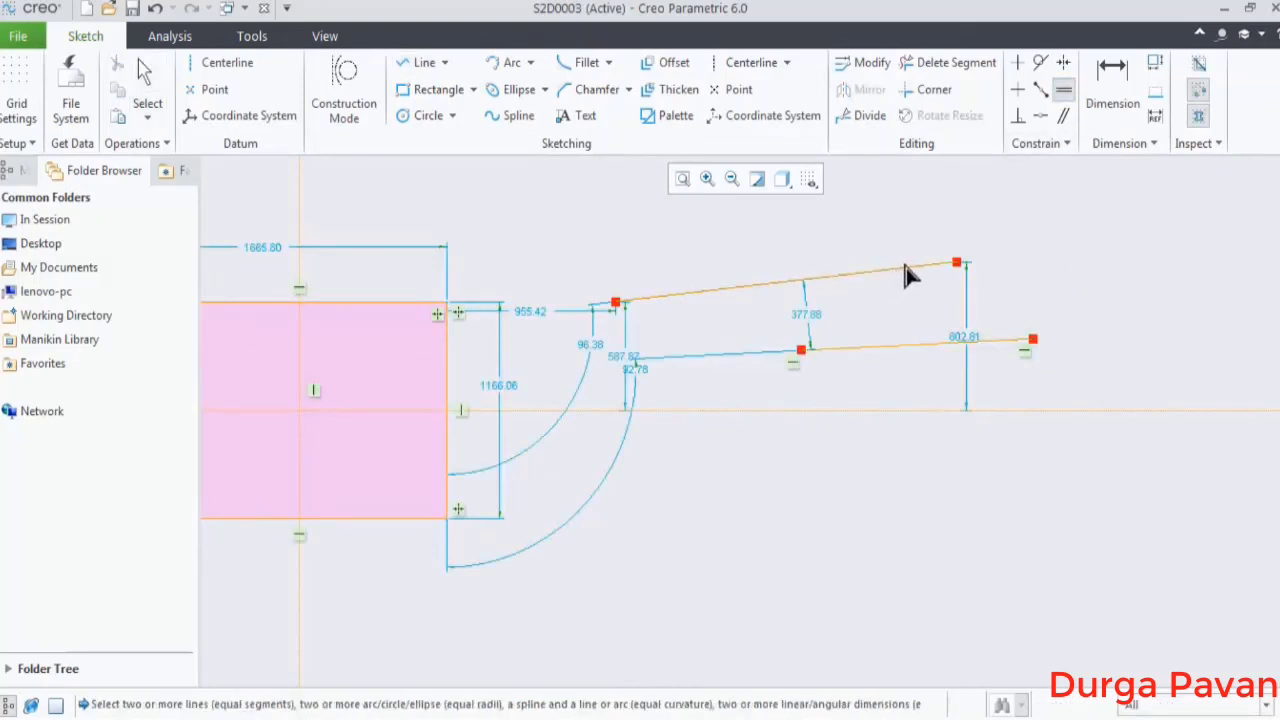
pyautogui.click(905, 269)
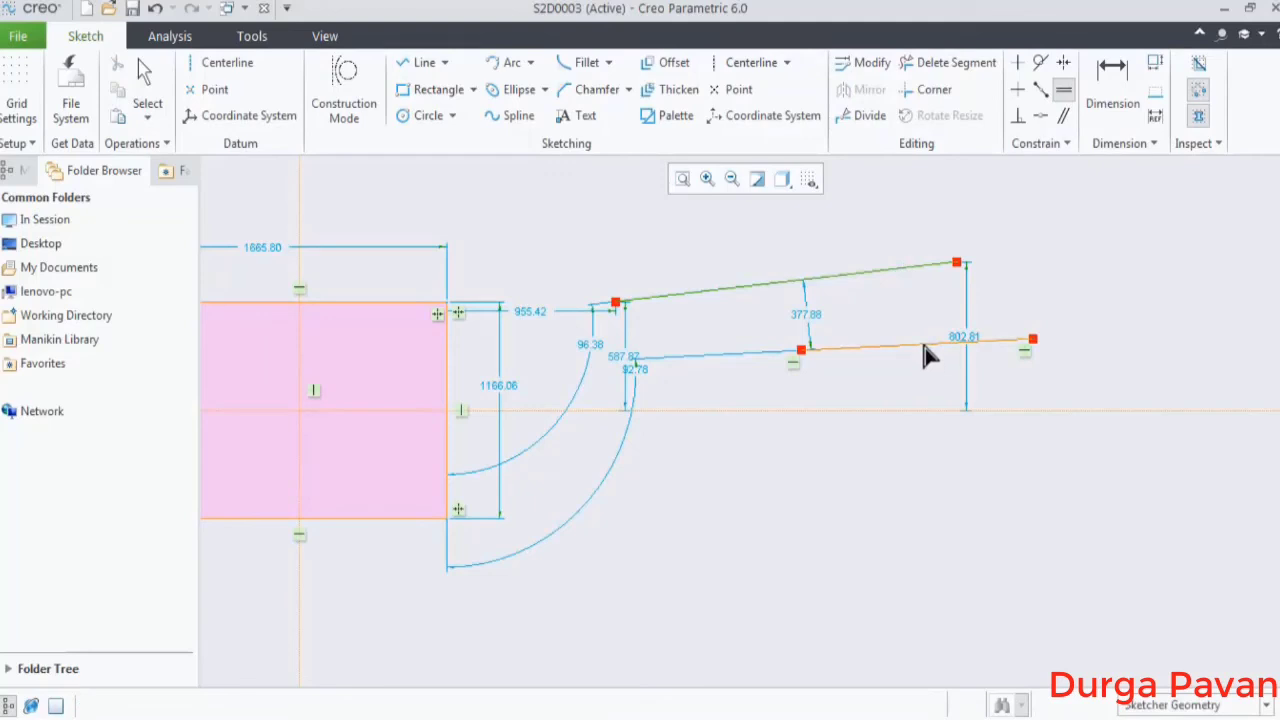
pyautogui.click(924, 349)
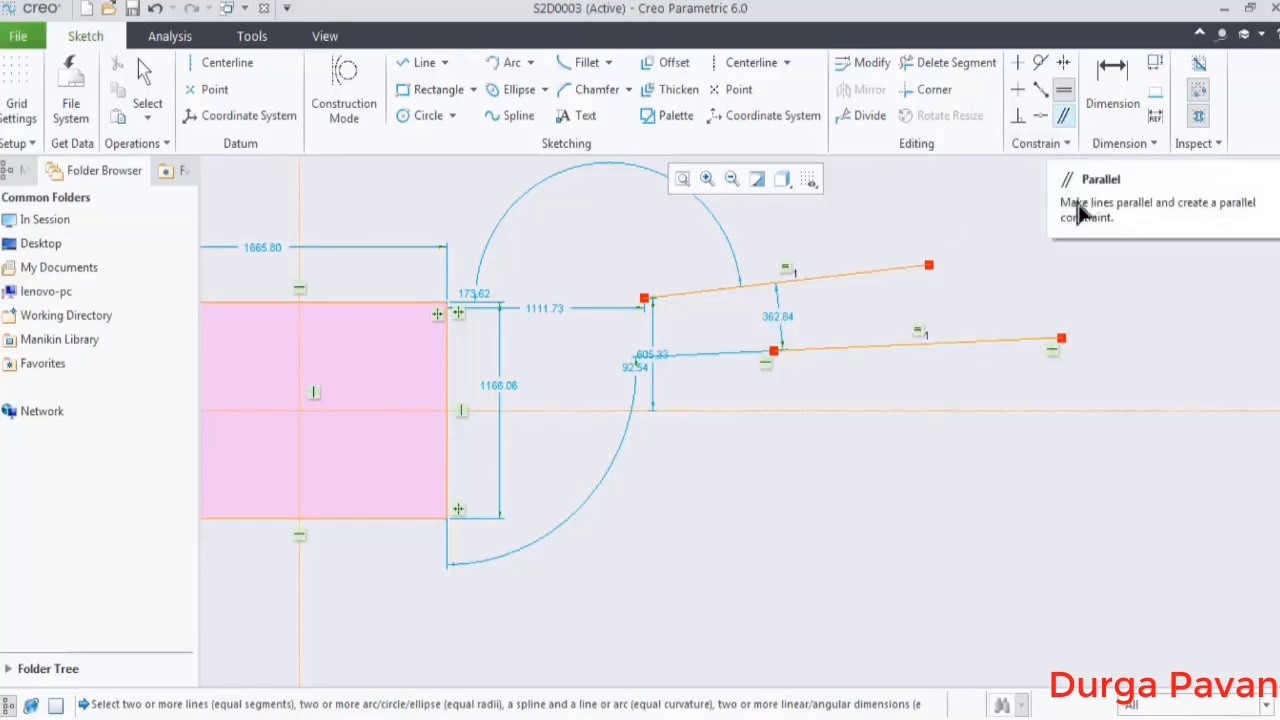
# Sketch two separate lines right of the equal-length pair: a nearly horizontal one and a short, steep one just above it.
pyautogui.moveTo(1100, 294)
pyautogui.mouseDown(button='middle')
pyautogui.moveTo(766, 320)
pyautogui.moveTo(590, 283)
pyautogui.mouseUp(button='middle')
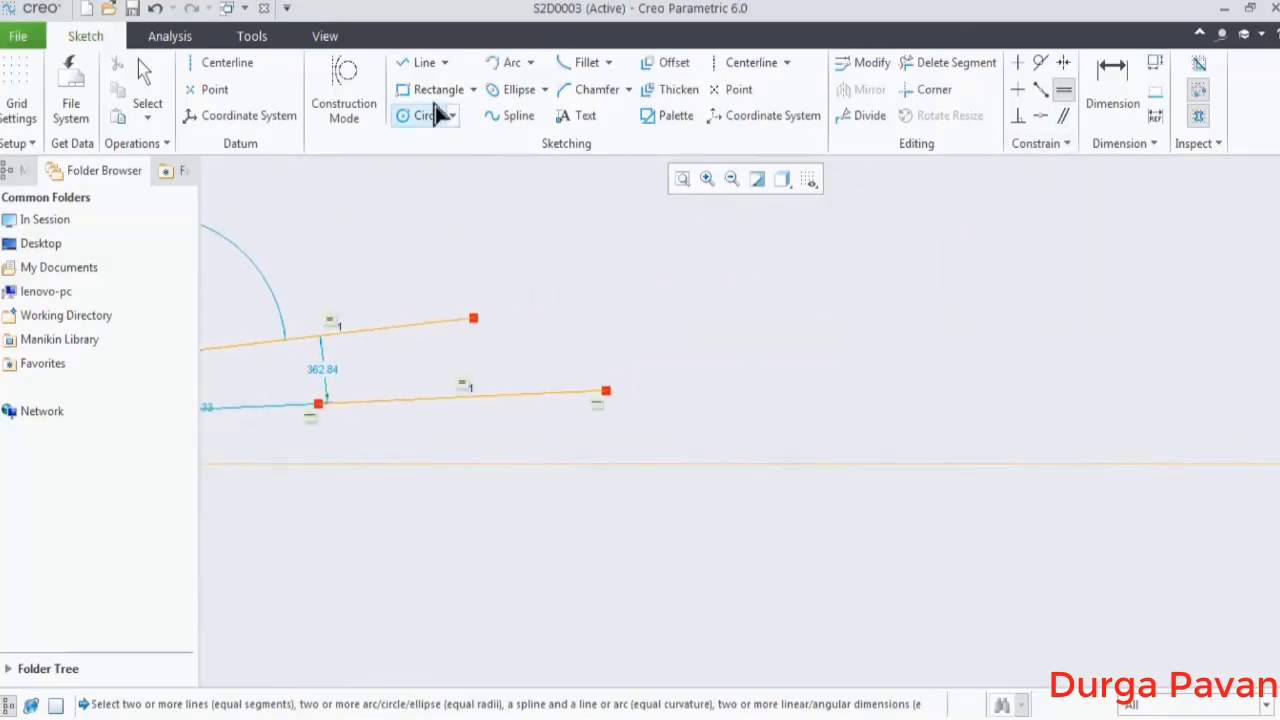
pyautogui.click(426, 63)
pyautogui.click(742, 363)
pyautogui.click(1006, 351)
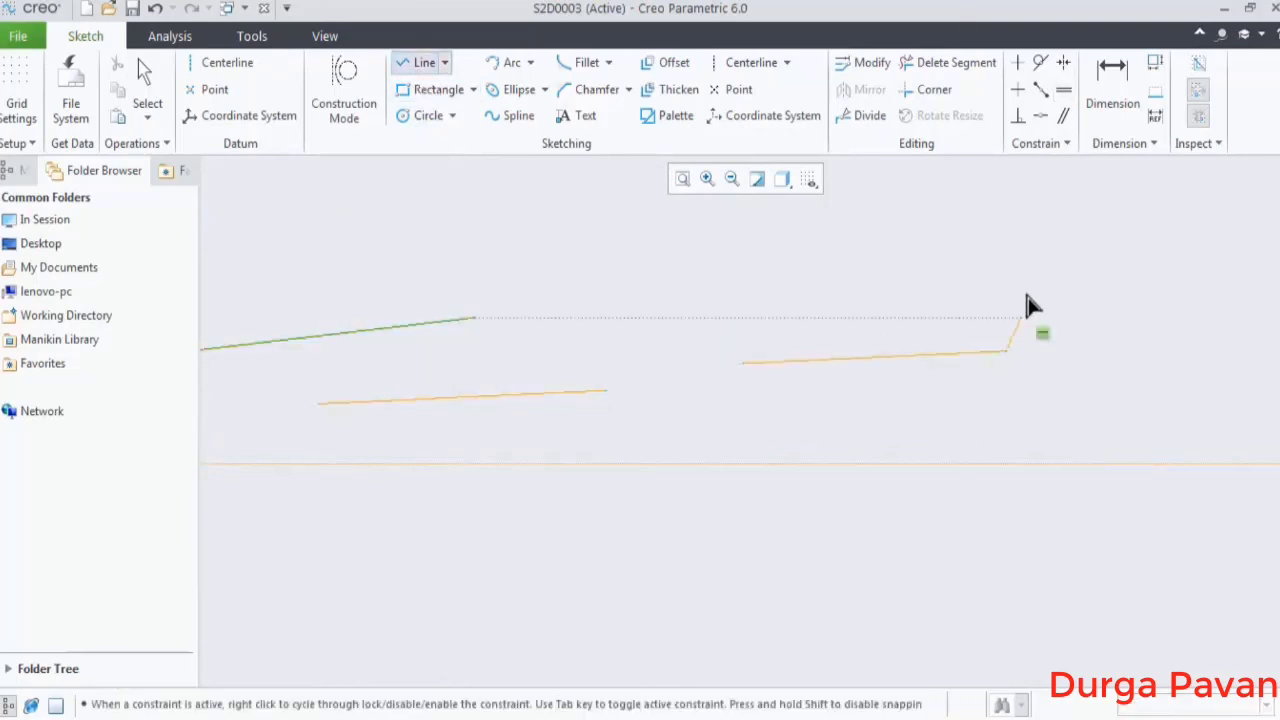
pyautogui.middleClick(1026, 303)
pyautogui.click(842, 238)
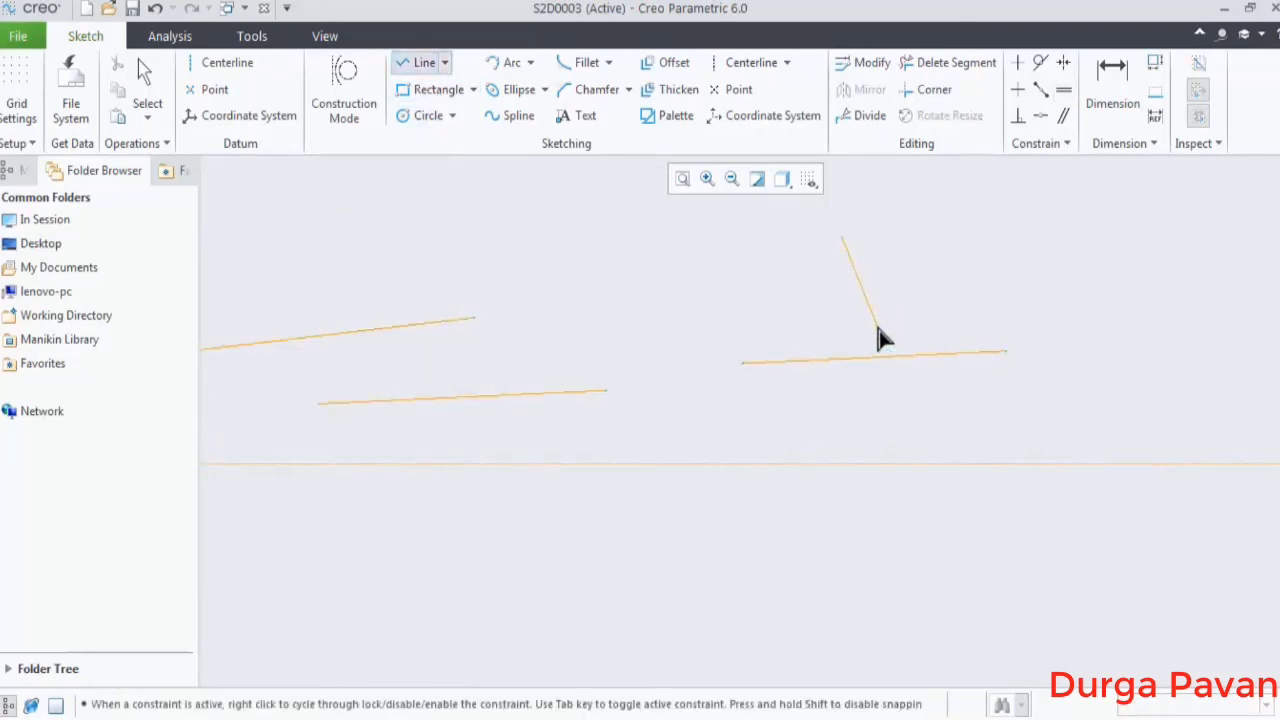
pyautogui.middleClick(1005, 228)
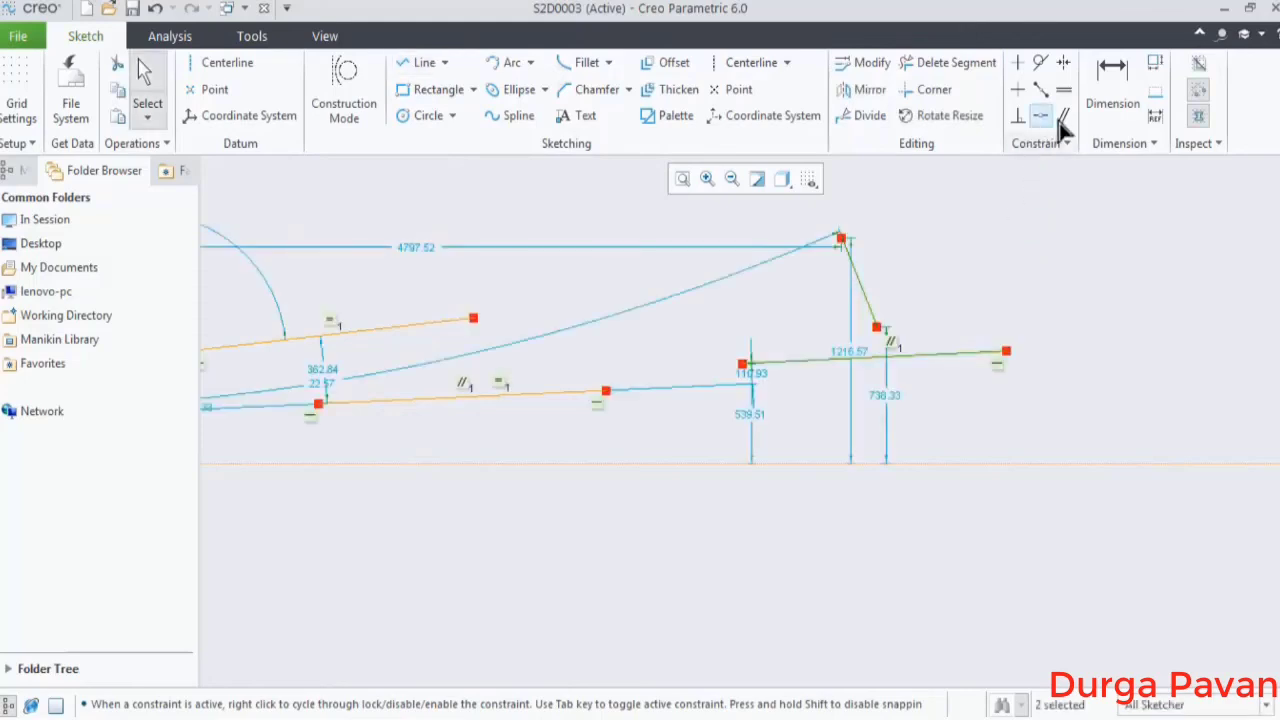
# Apply a parallel constraint between the short steep line and the nearly horizontal line below it.
pyautogui.click(1063, 116)
pyautogui.click(858, 280)
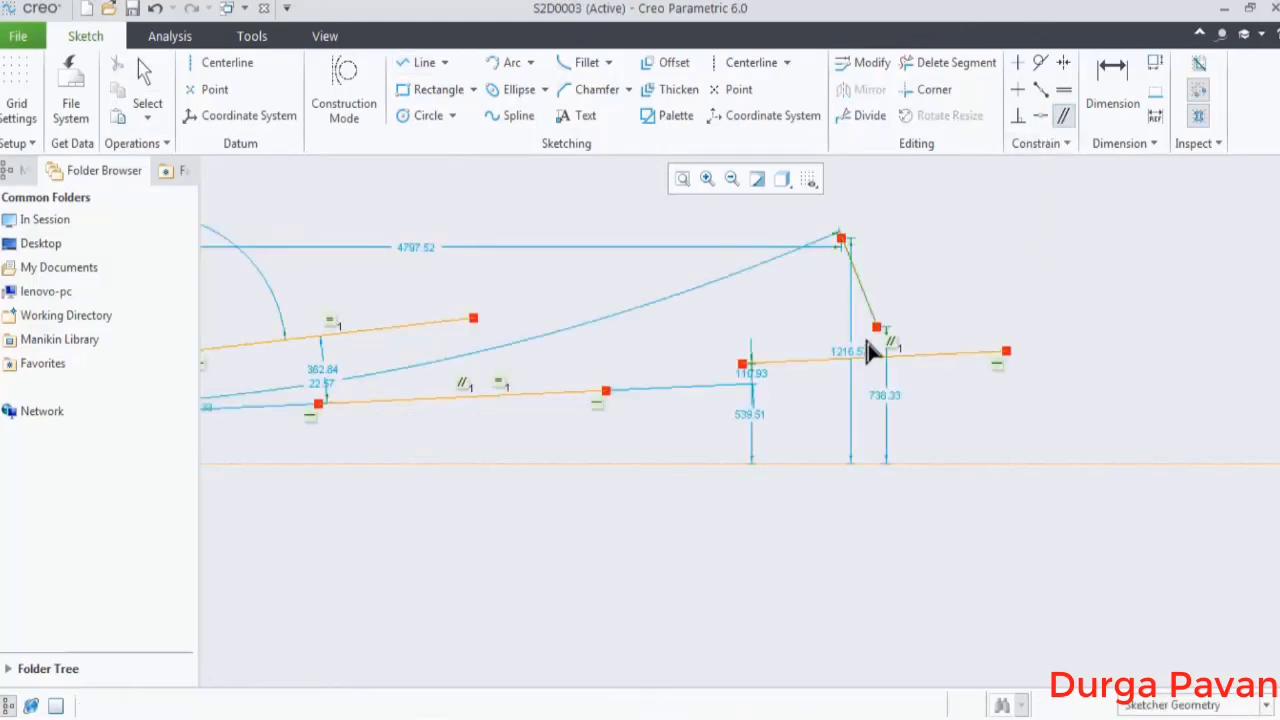